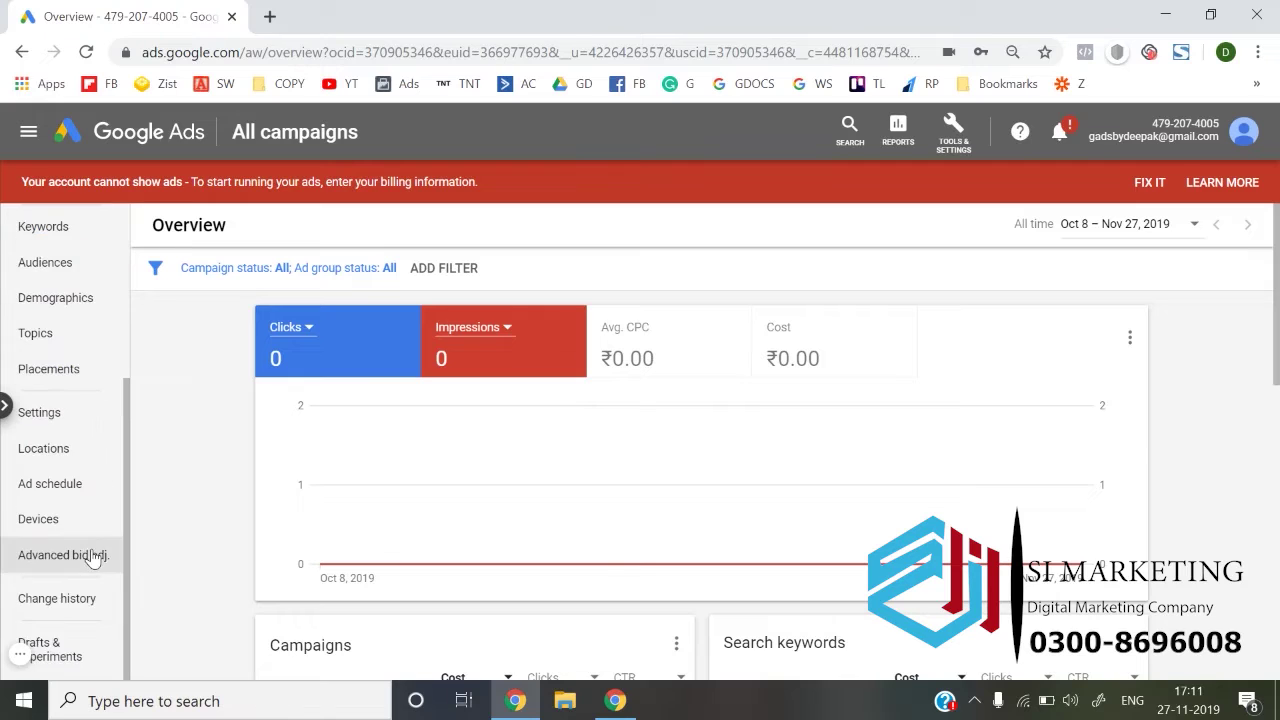
Open the change history for all campaigns in the account
scroll(71, 481, "up", 3)
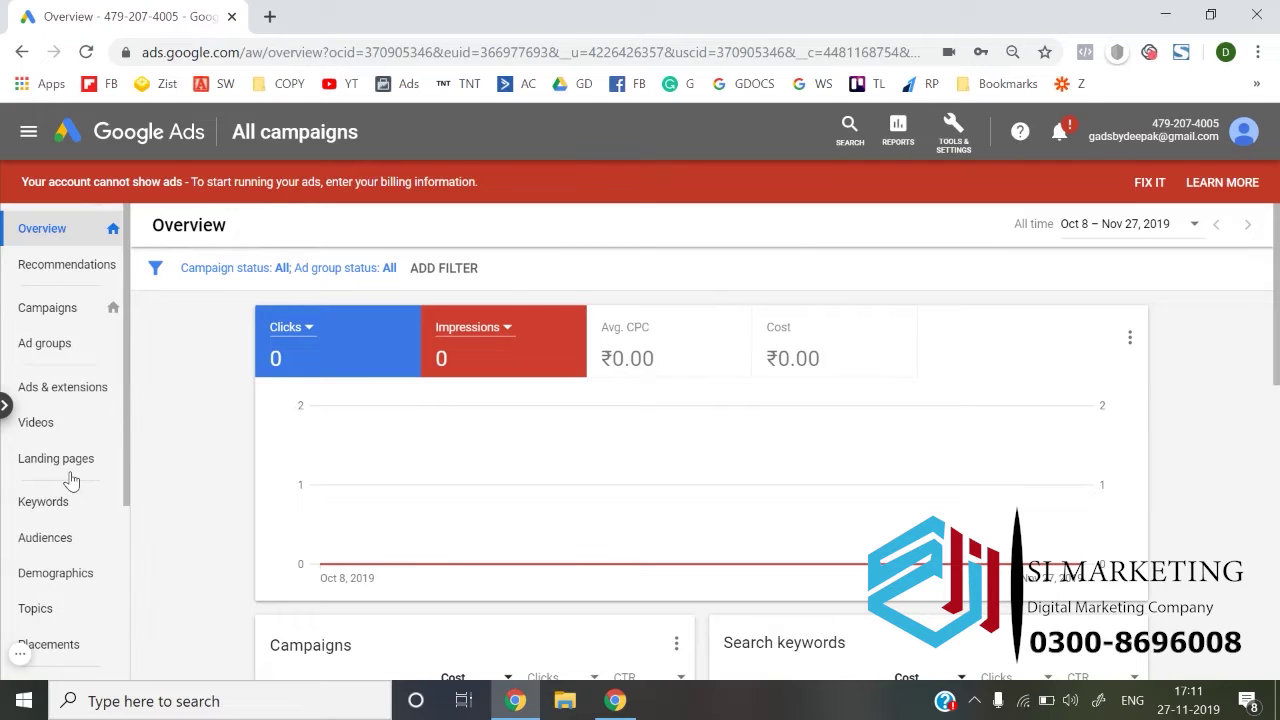
scroll(95, 435, "down", 3)
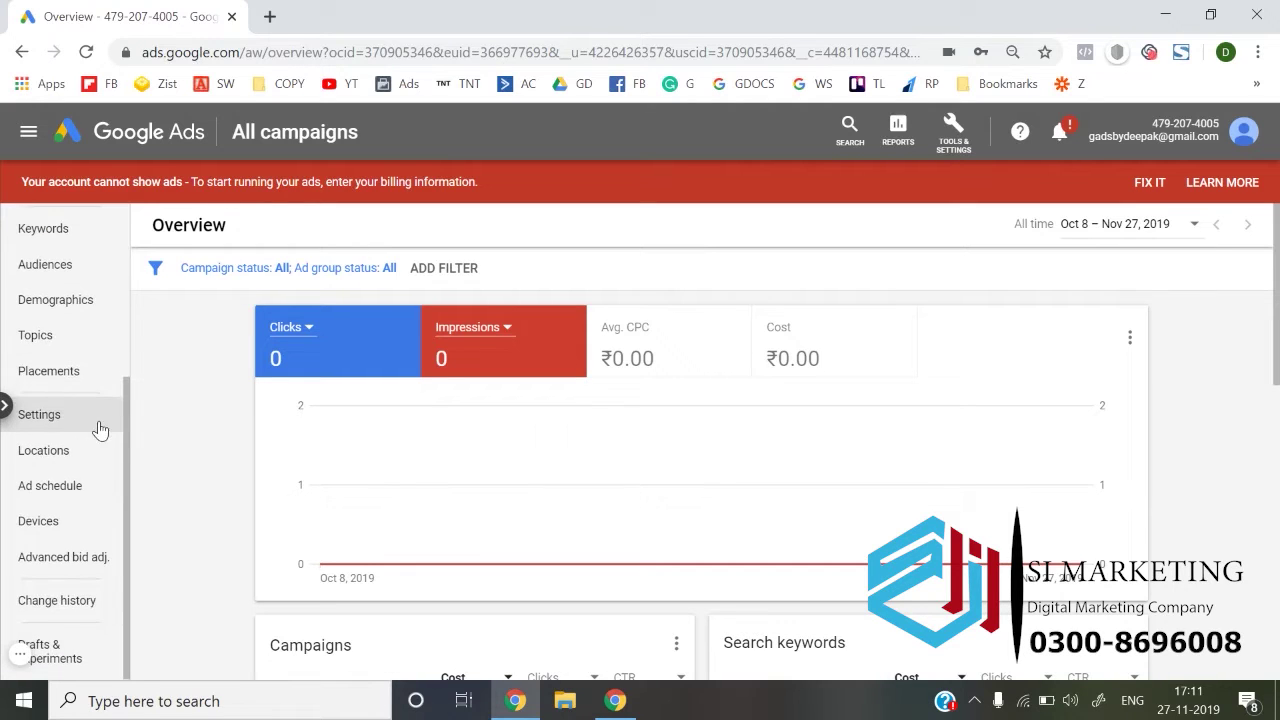
left_click(64, 609)
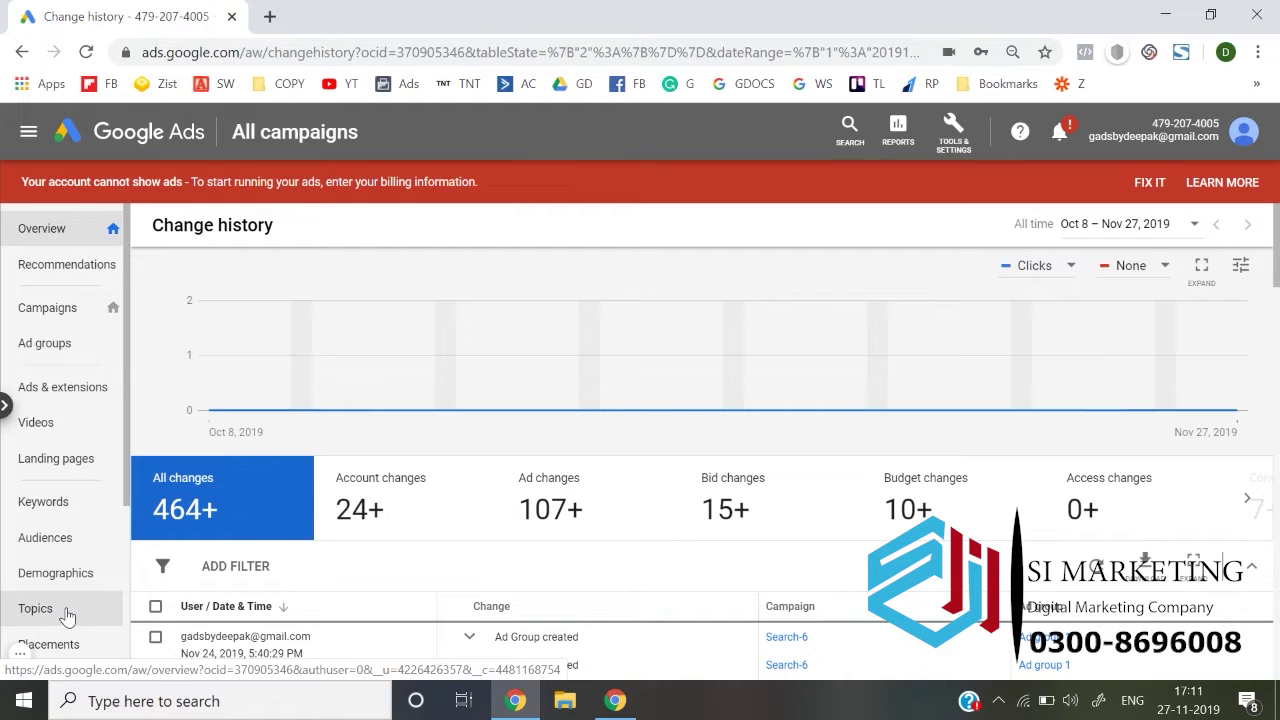
Look through all changes and inspect the budget creation details of the Video Discovery | Custom Search campaign from Nov 15, 2019
scroll(397, 500, "down", 6)
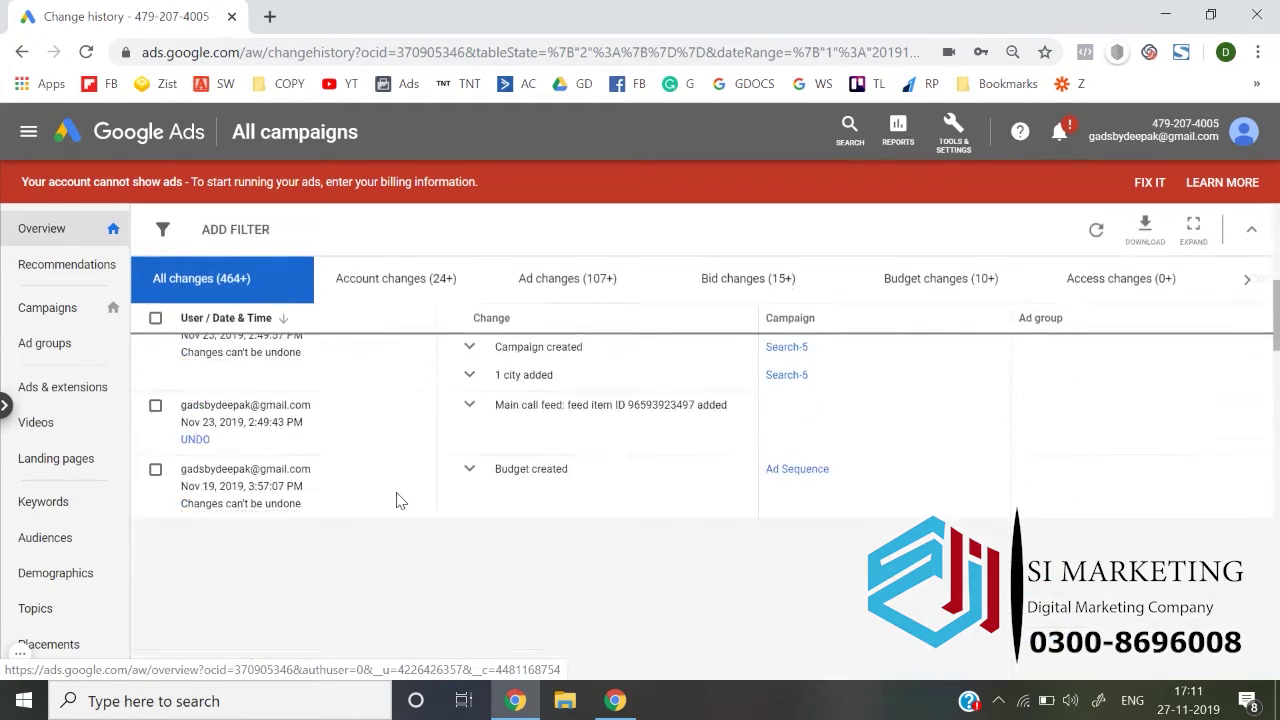
scroll(397, 500, "down", 5)
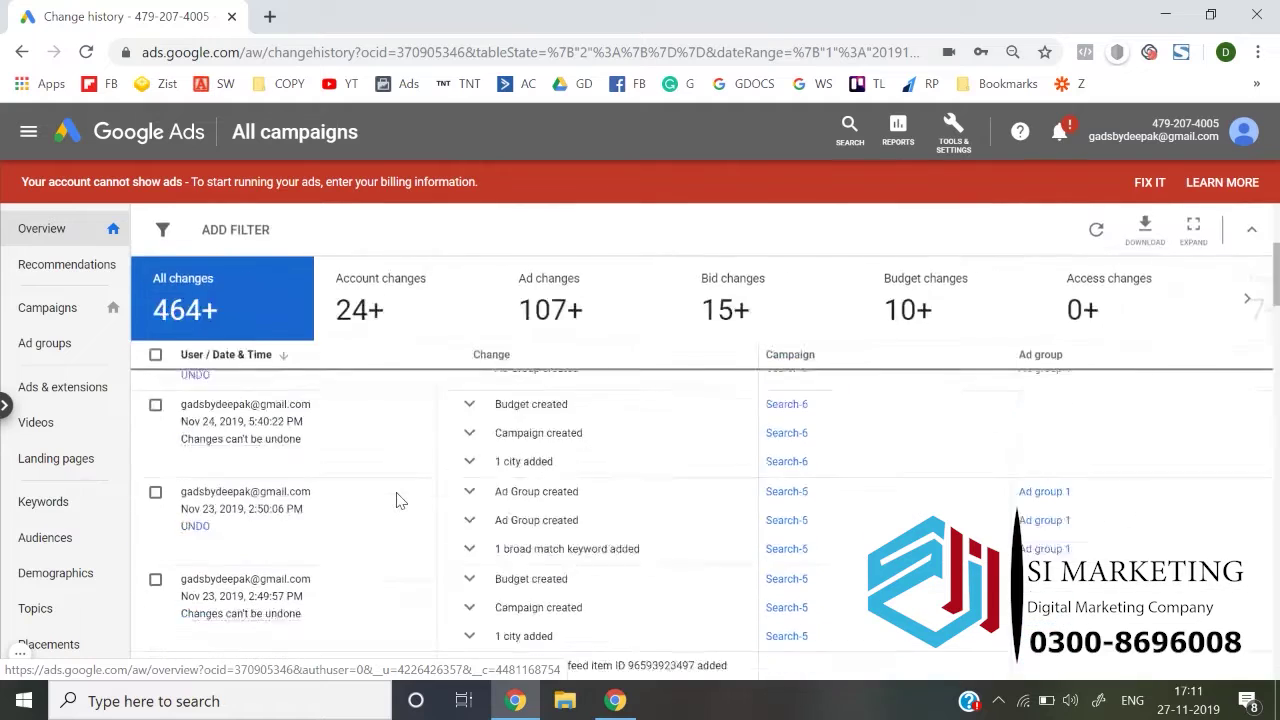
scroll(397, 500, "down", 2)
scroll(397, 500, "up", 1)
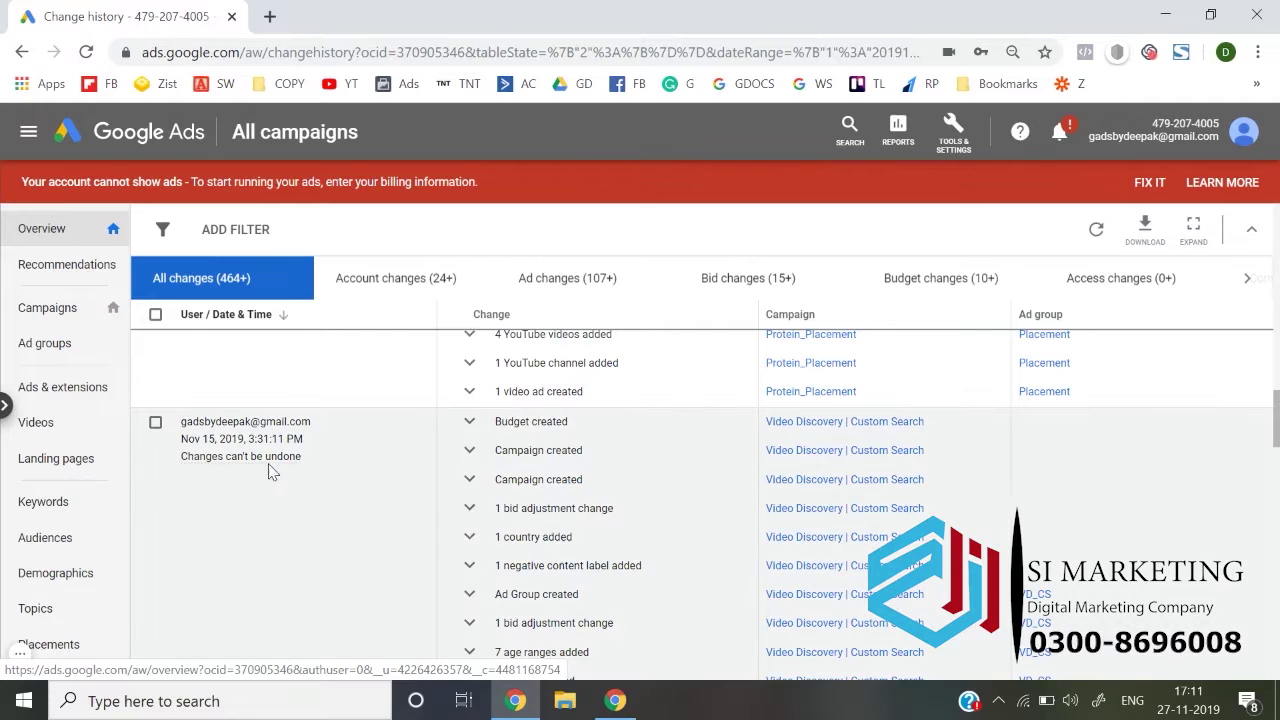
left_click(470, 422)
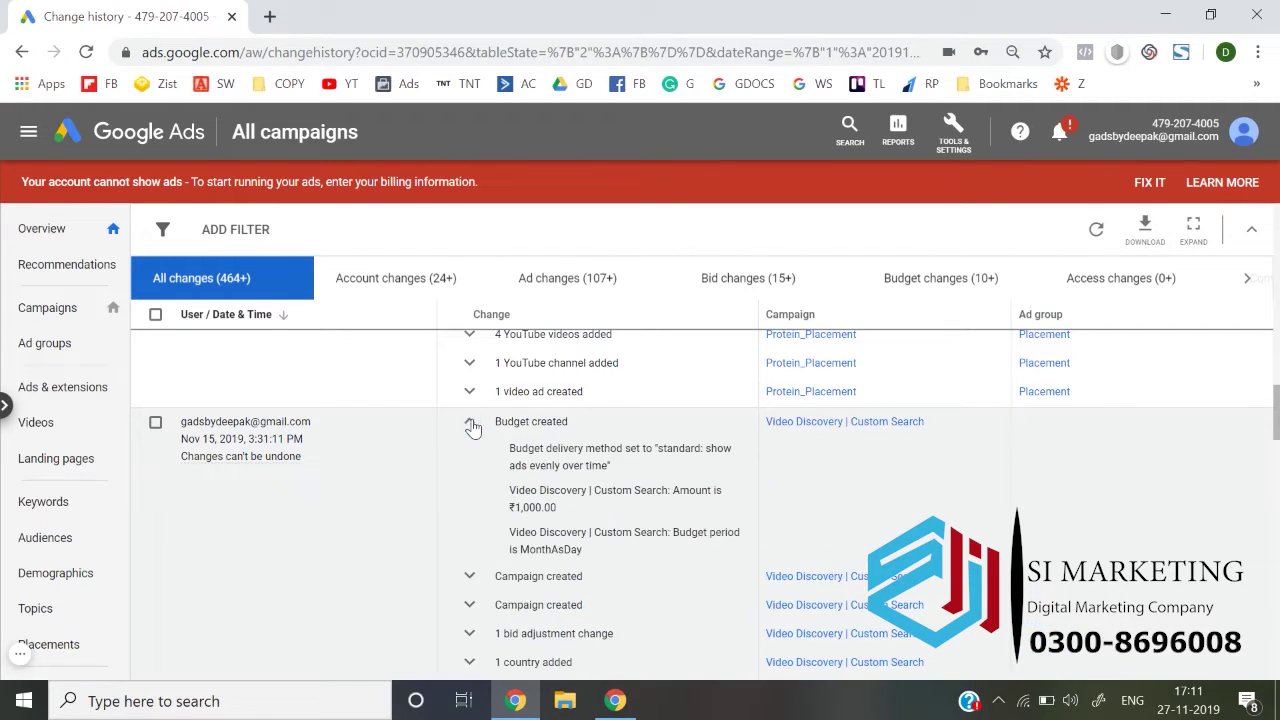
left_click(471, 424)
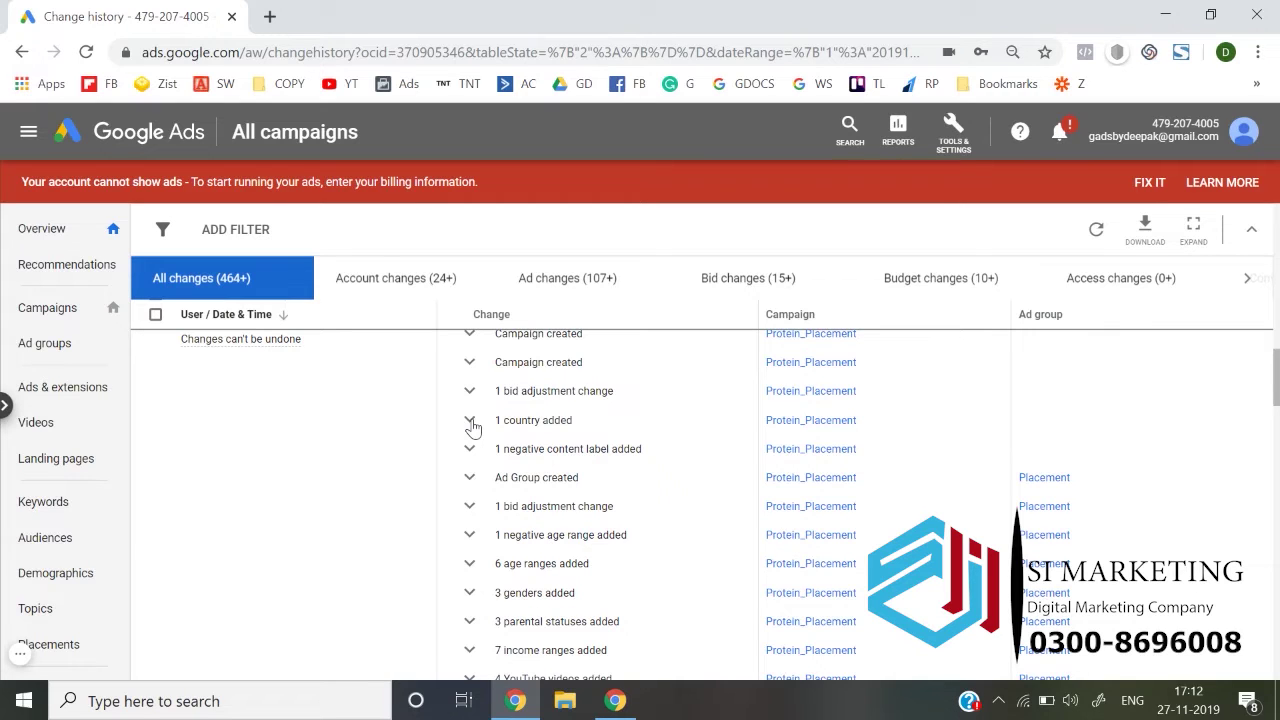
Inspect both Search-6 ad group creations from Nov 24, 2019, 5:40:29 PM, and view their undo confirmation without applying it
scroll(473, 426, "up", 2)
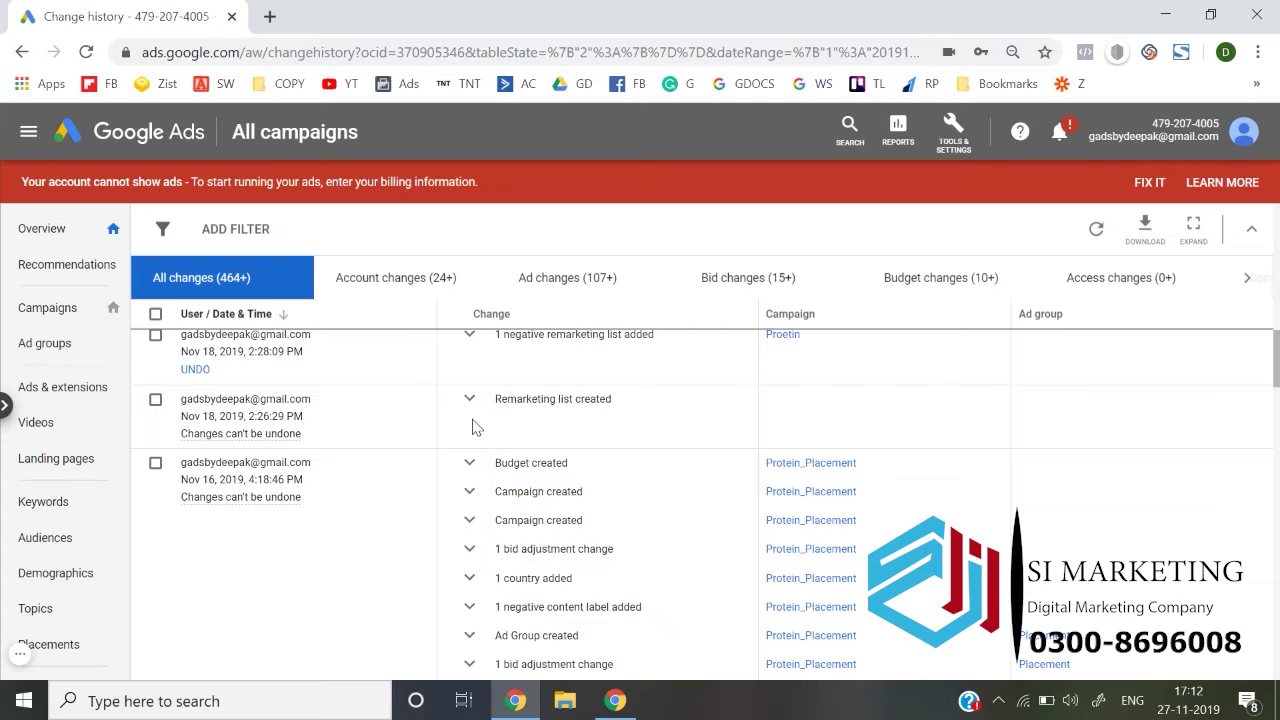
scroll(476, 427, "up", 10)
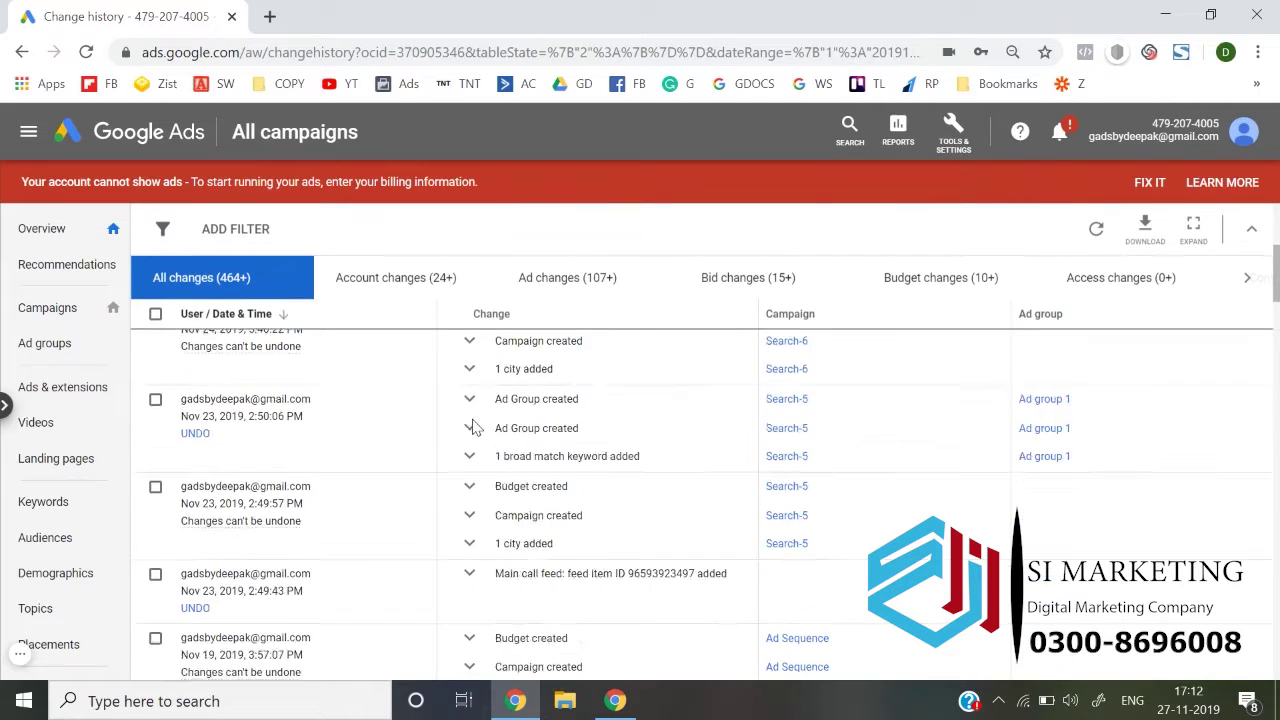
scroll(476, 427, "down", 2)
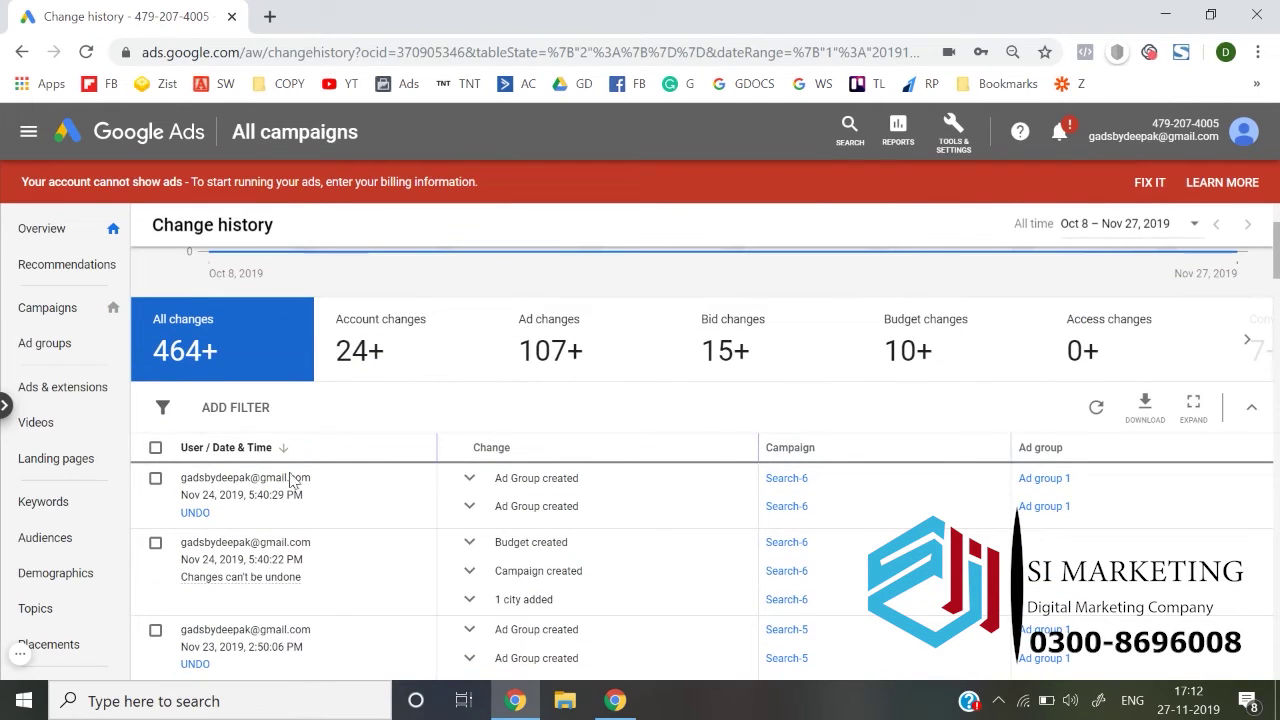
left_click(470, 479)
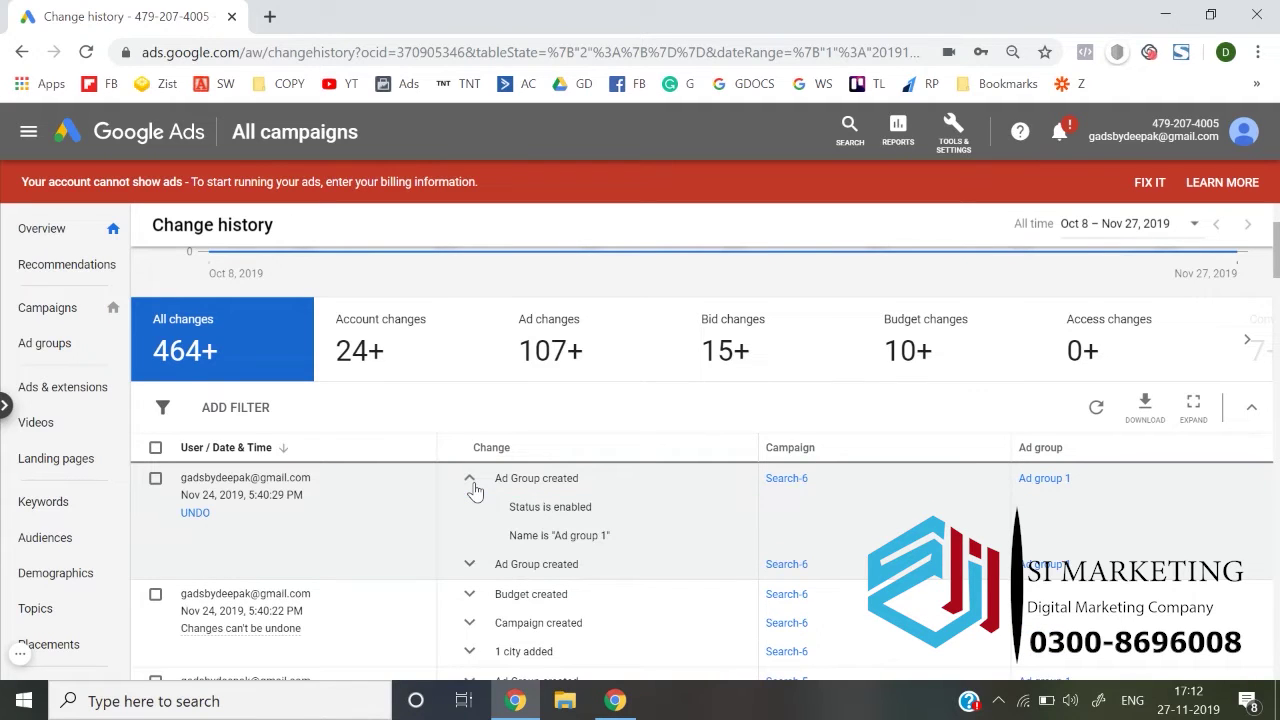
left_click(472, 482)
left_click(470, 508)
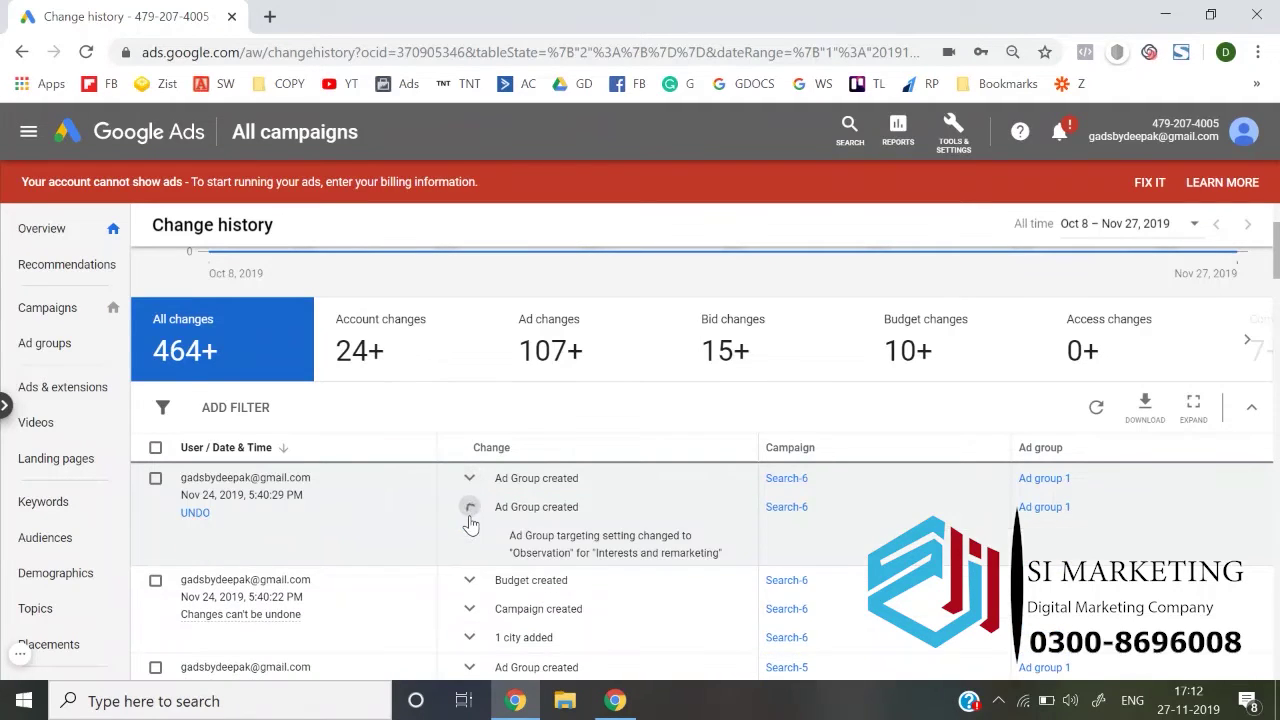
left_click(470, 508)
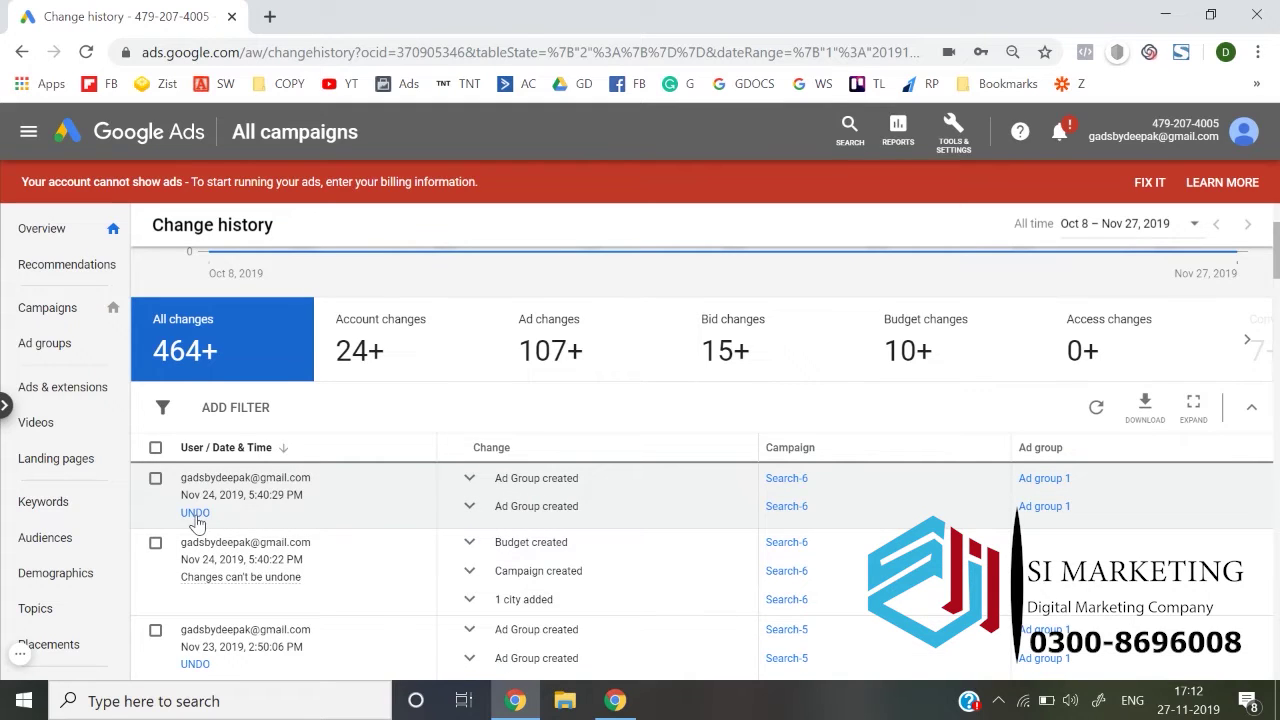
left_click(196, 513)
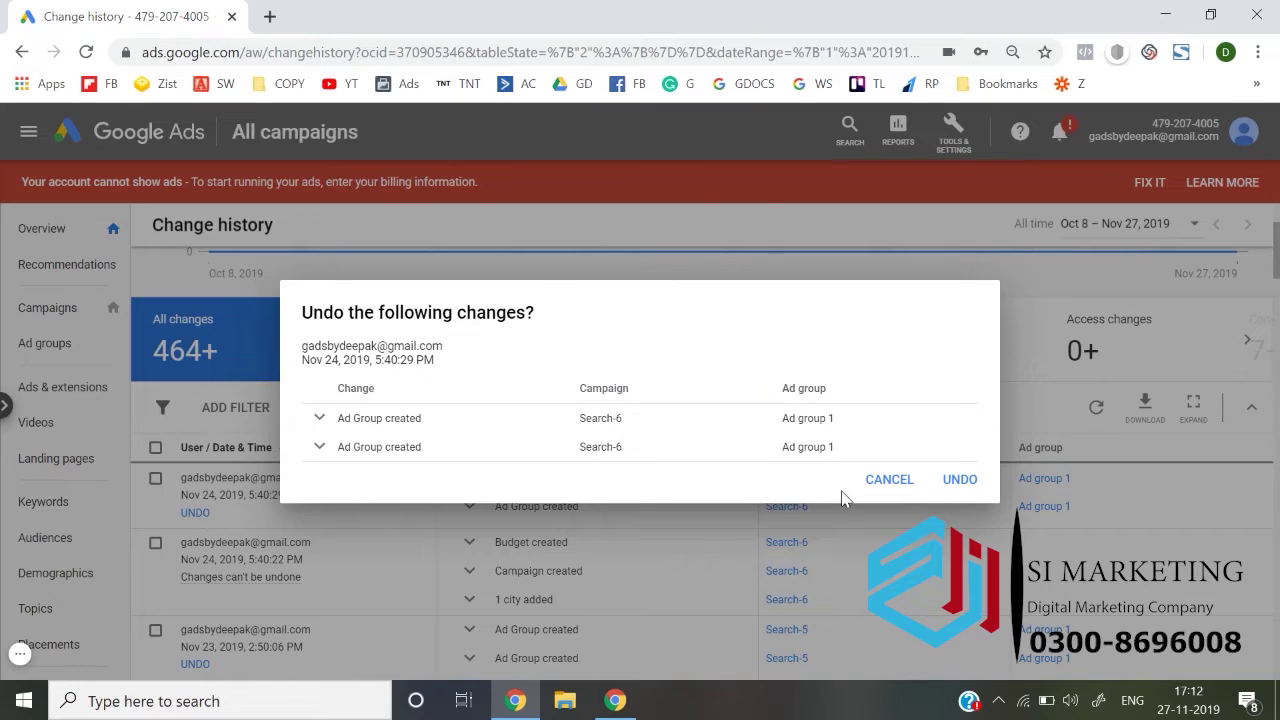
left_click(878, 481)
Check the details of the Search-6 campaign creation from Nov 24, 2019, and collapse them again
scroll(380, 560, "down", 1)
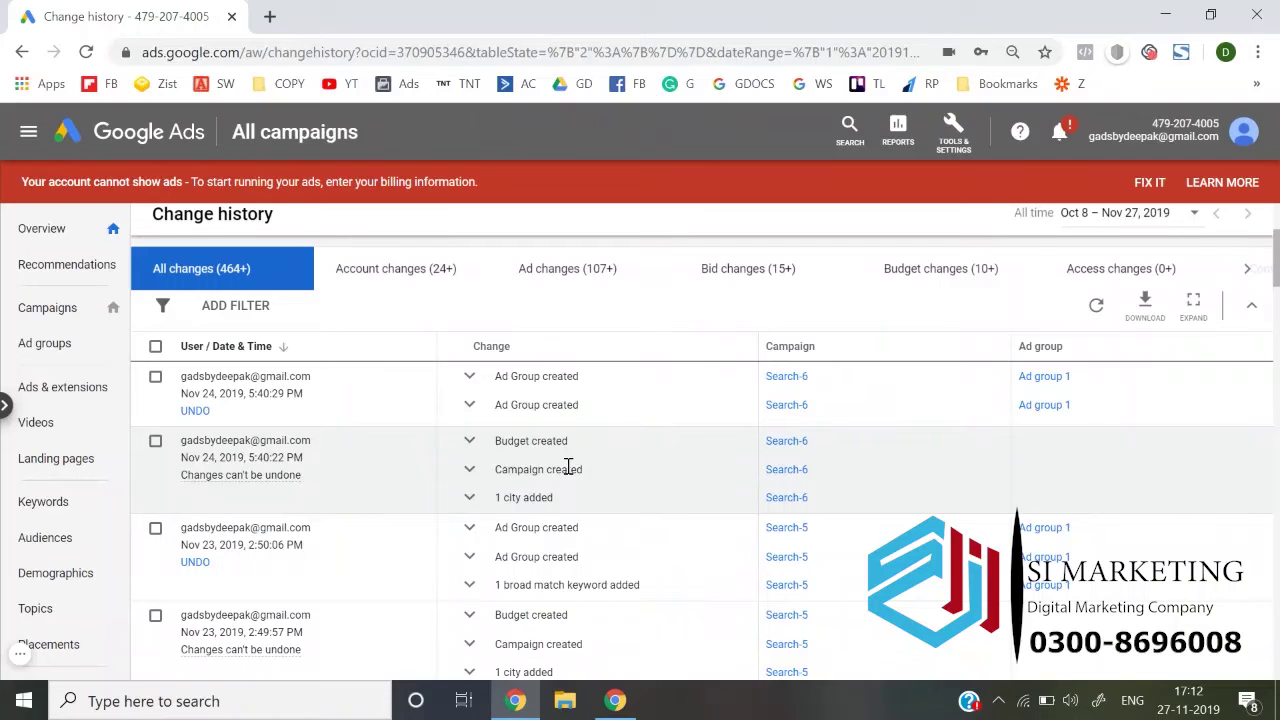
left_click(470, 469)
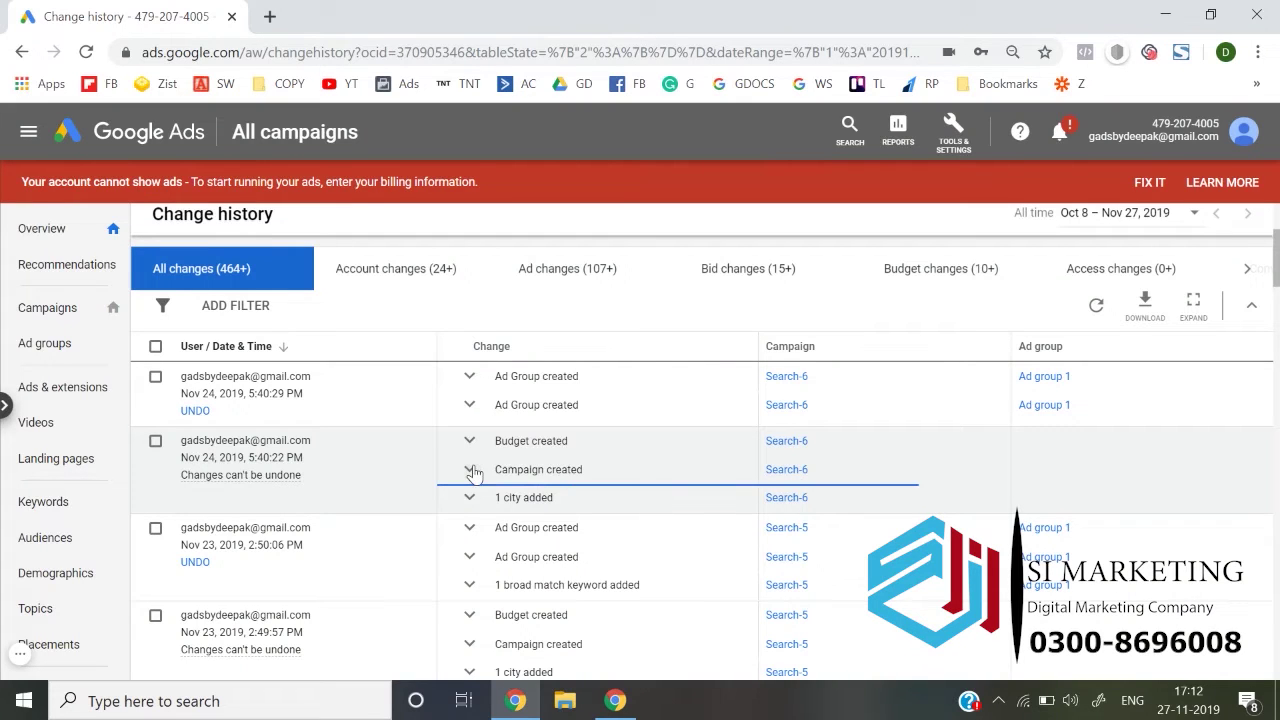
left_click(470, 469)
Examine the older entries in the change history to see which changes can be undone
scroll(474, 472, "down", 1)
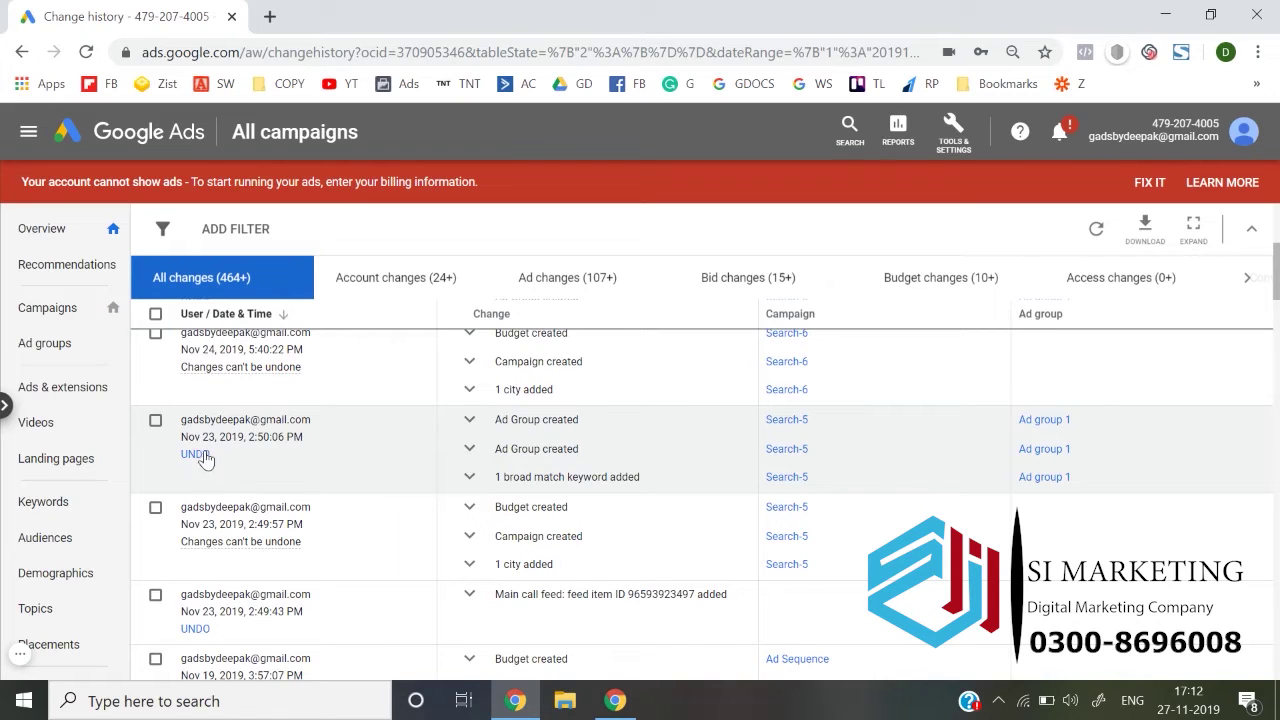
scroll(198, 468, "down", 1)
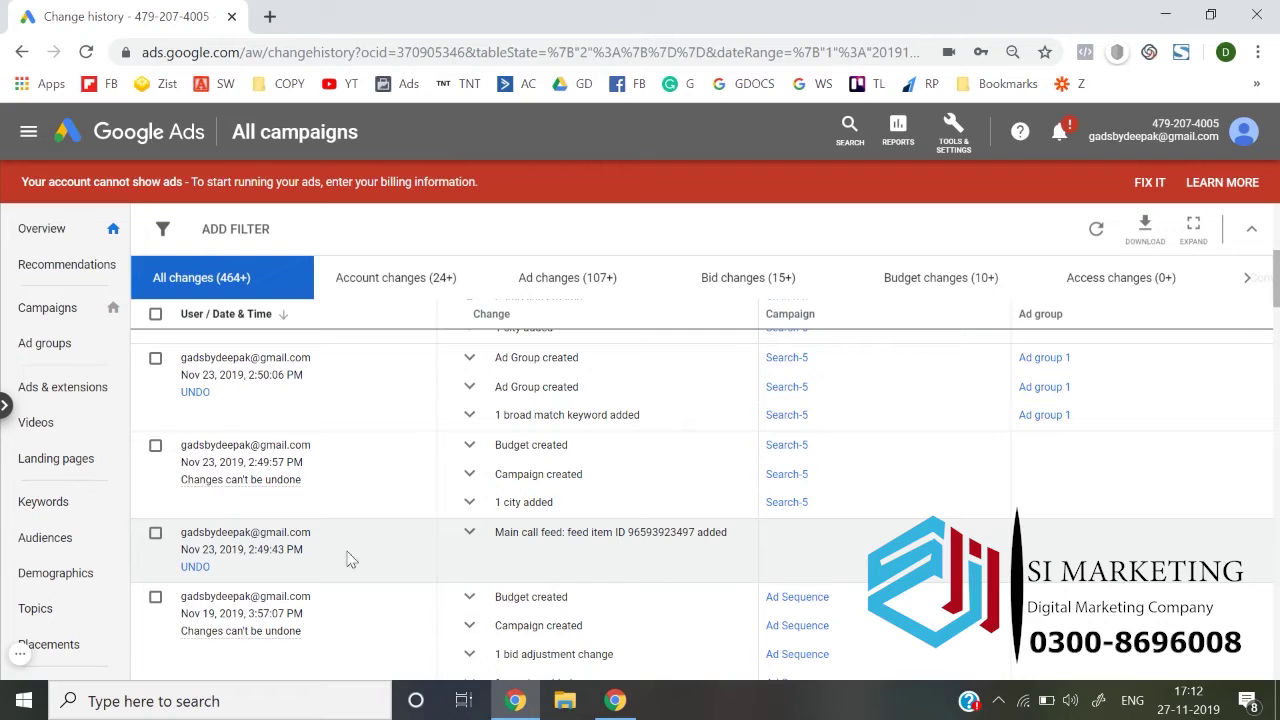
scroll(203, 576, "down", 1)
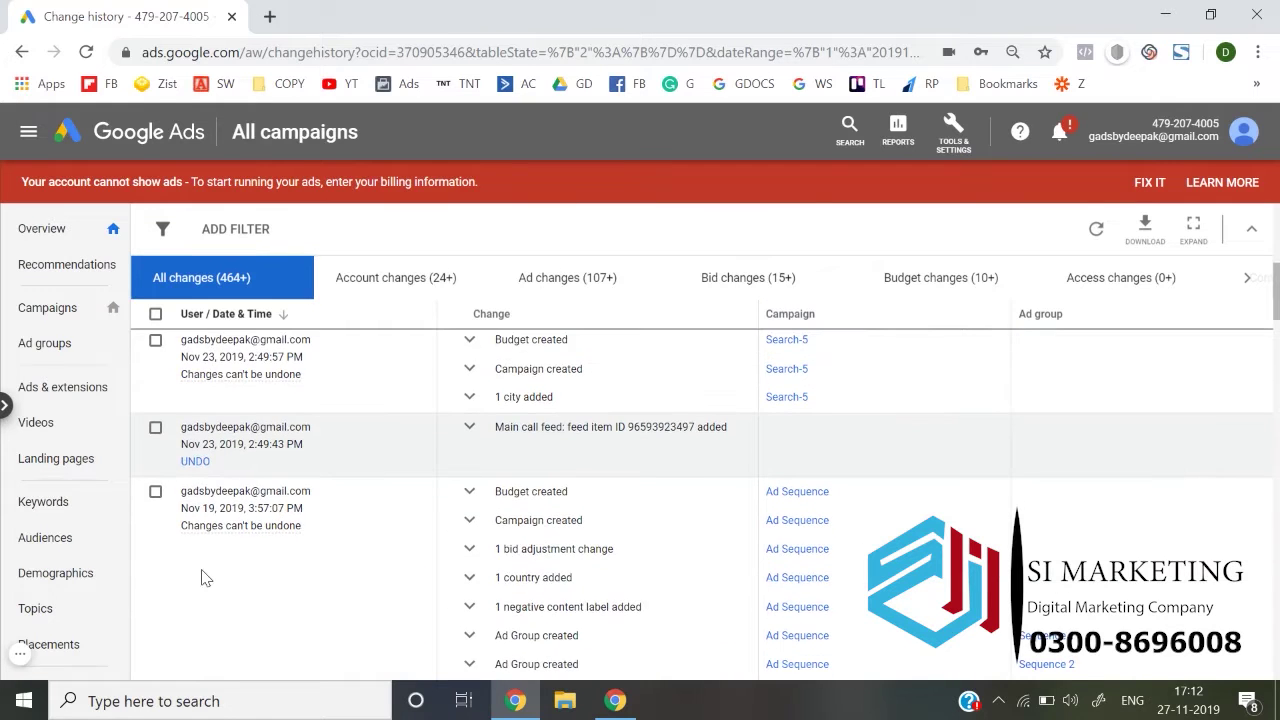
scroll(205, 576, "down", 5)
scroll(240, 414, "up", 1)
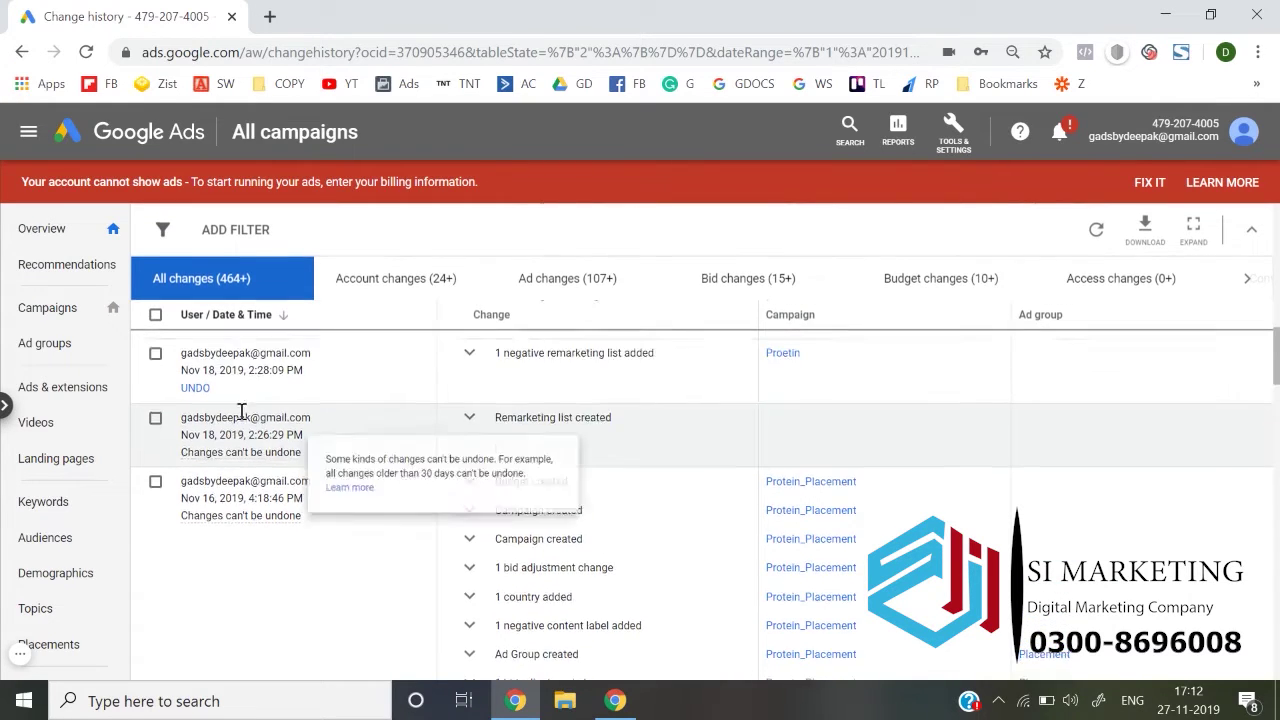
scroll(285, 380, "up", 1)
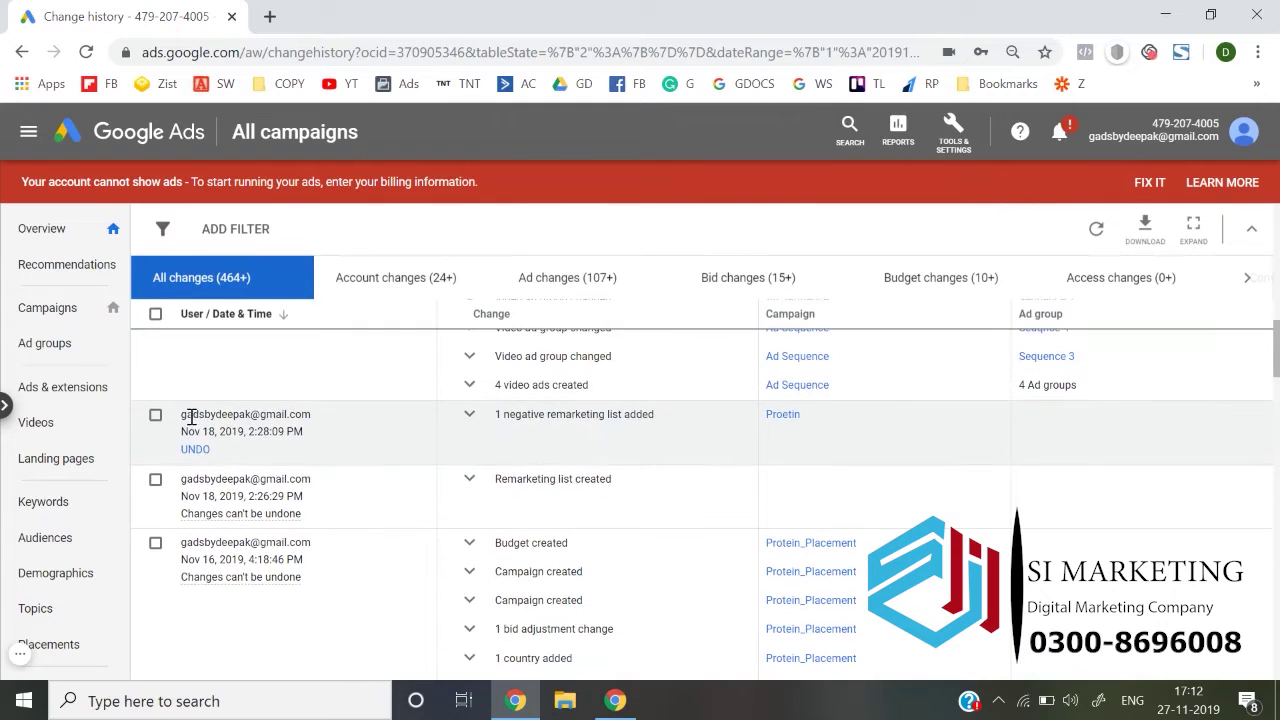
scroll(218, 414, "down", 1)
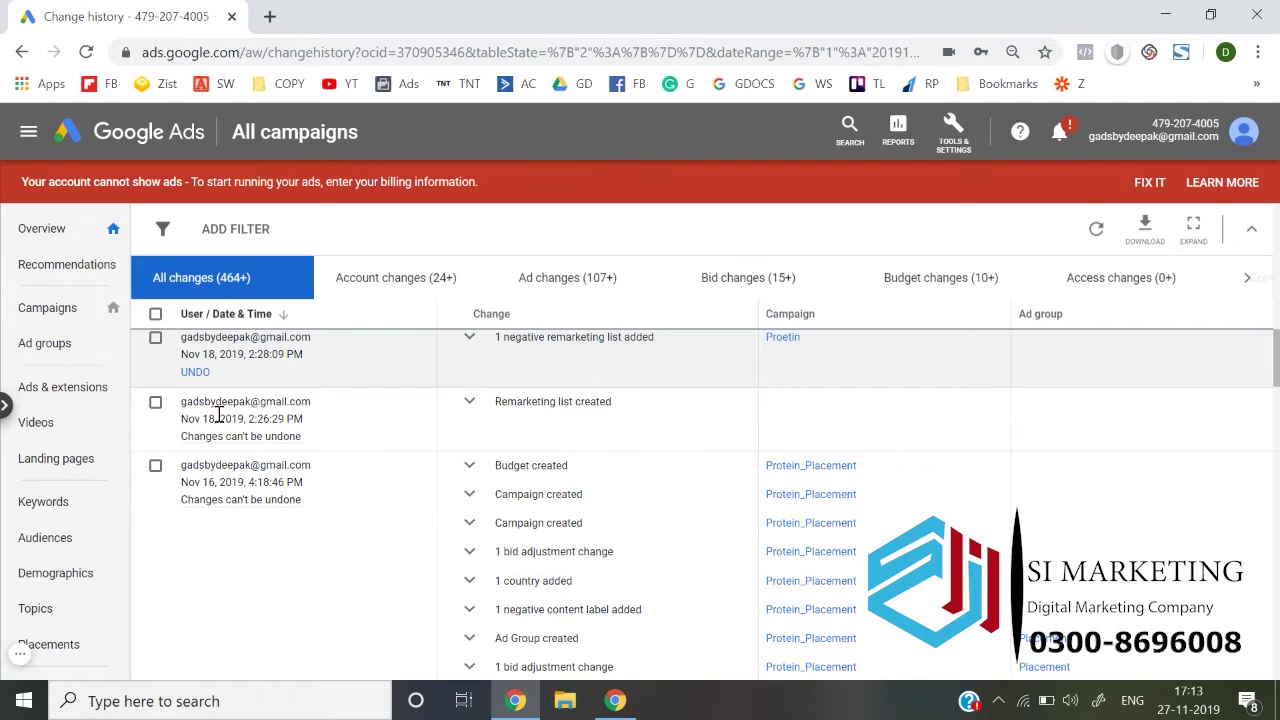
scroll(218, 415, "down", 6)
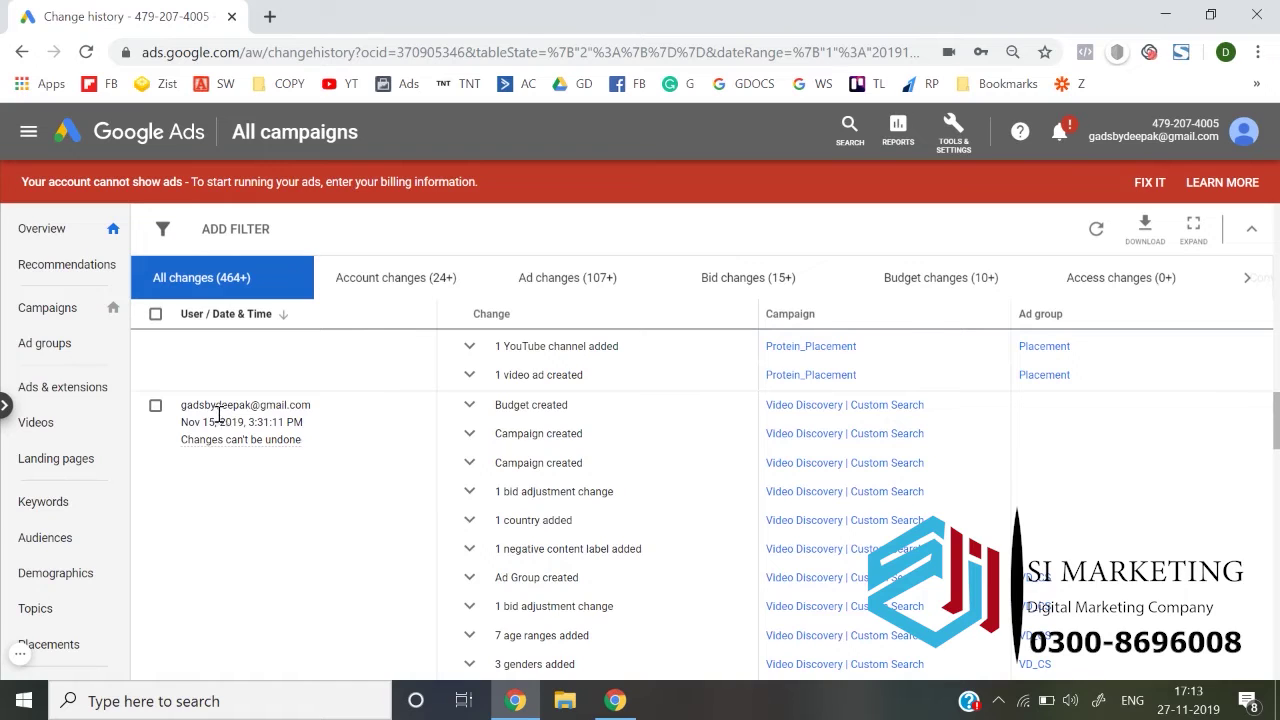
scroll(218, 420, "down", 4)
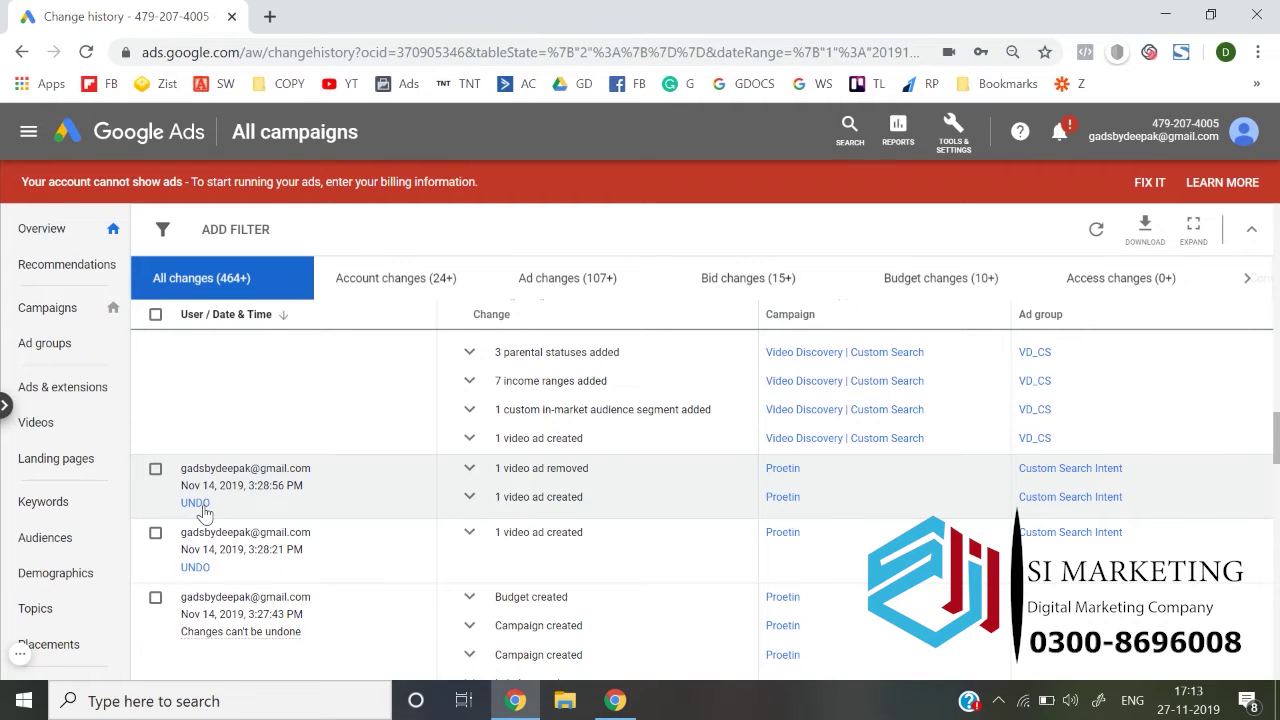
scroll(205, 513, "down", 3)
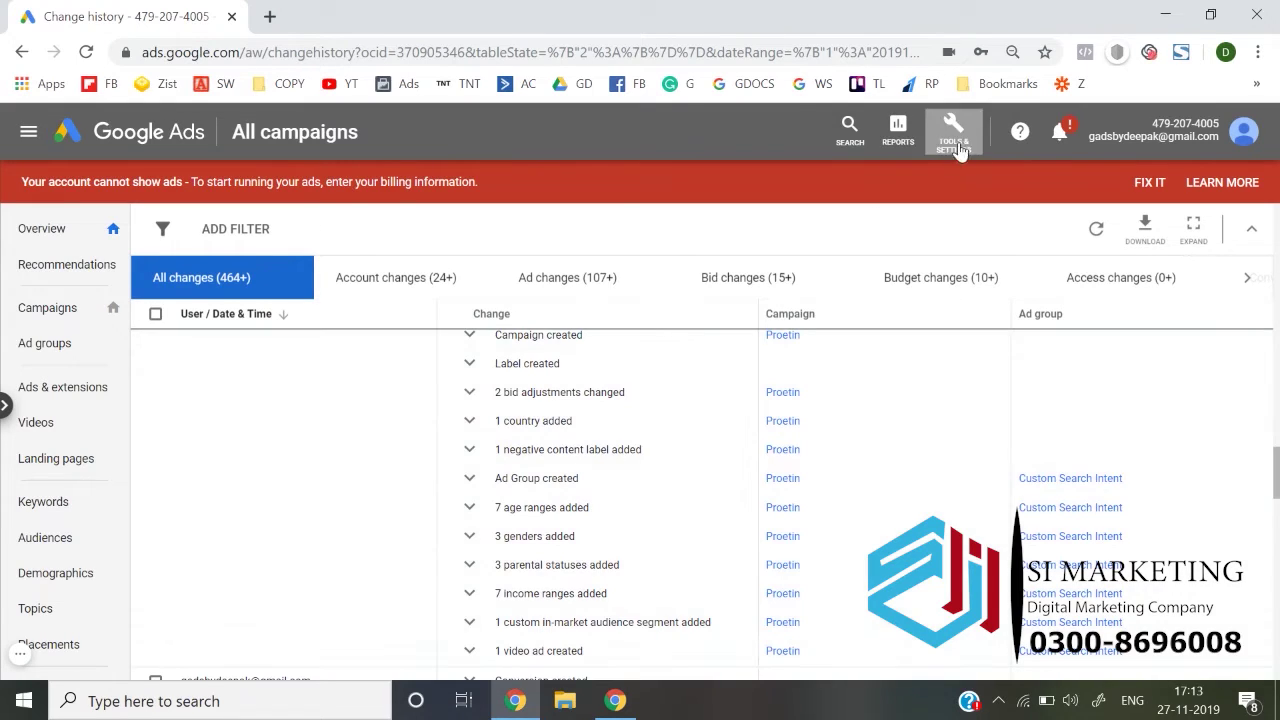
Open the account access settings and start a new user invitation
left_click(954, 148)
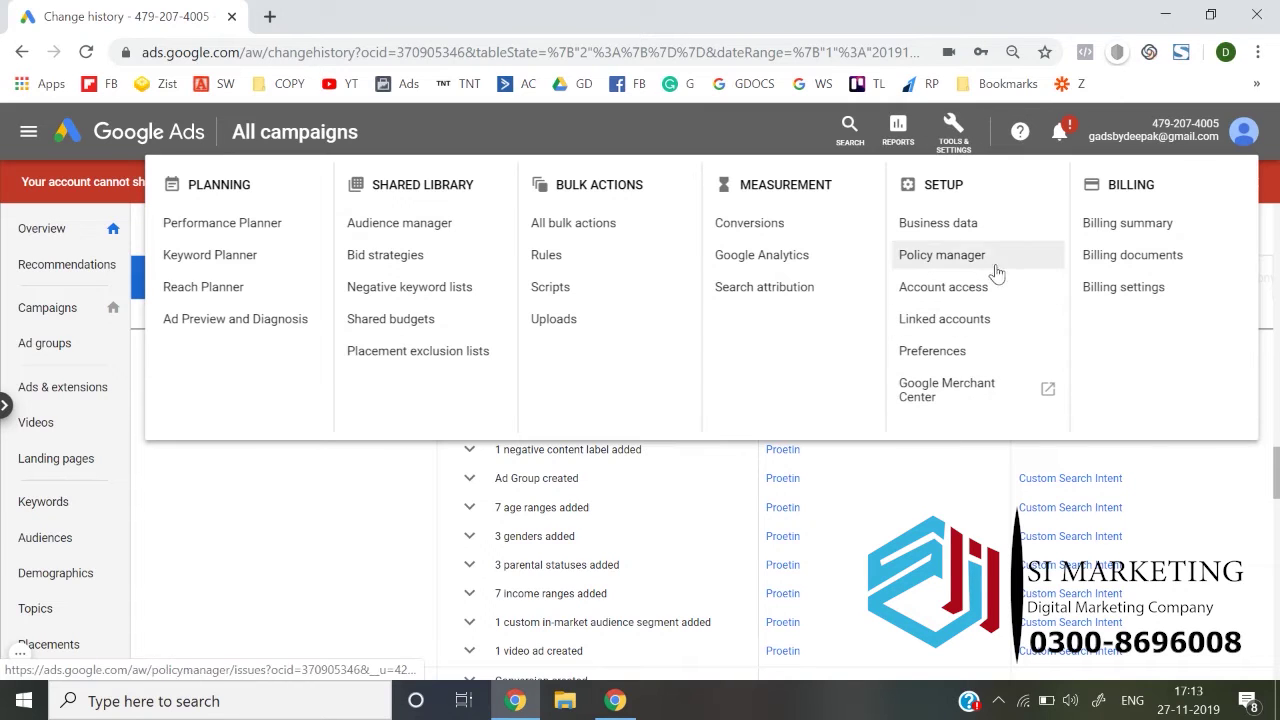
left_click(1238, 143)
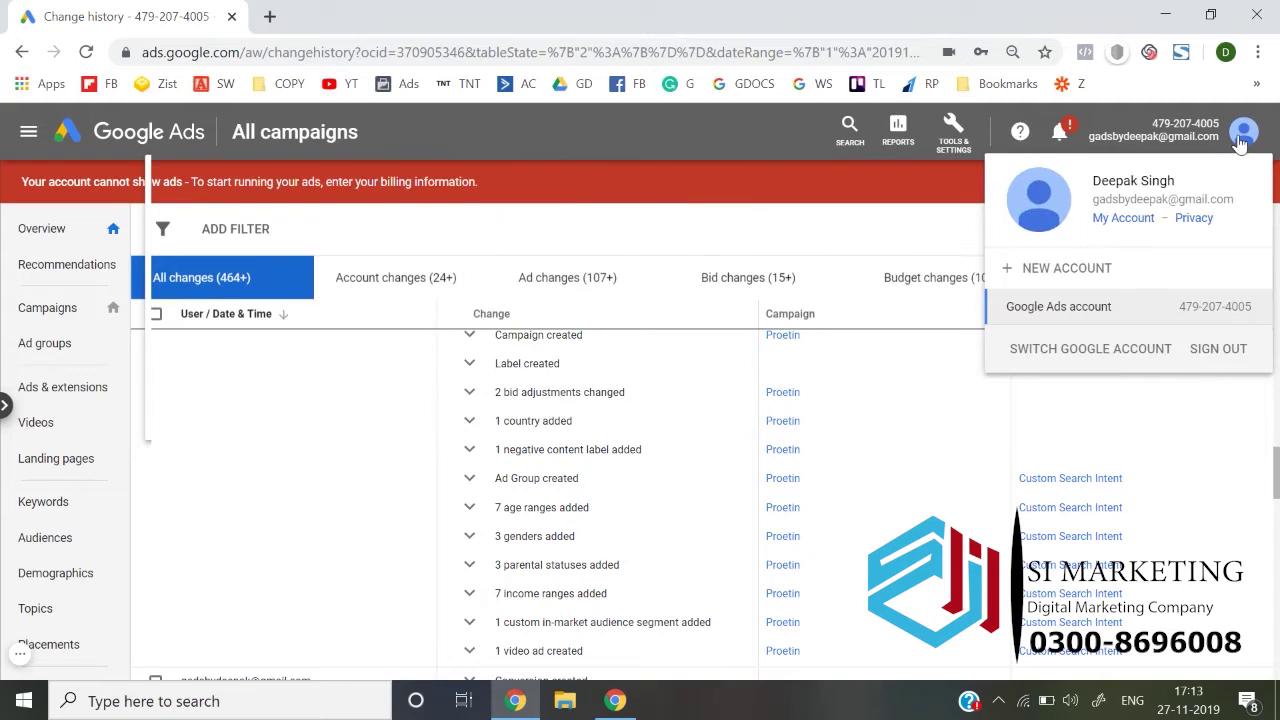
left_click(955, 135)
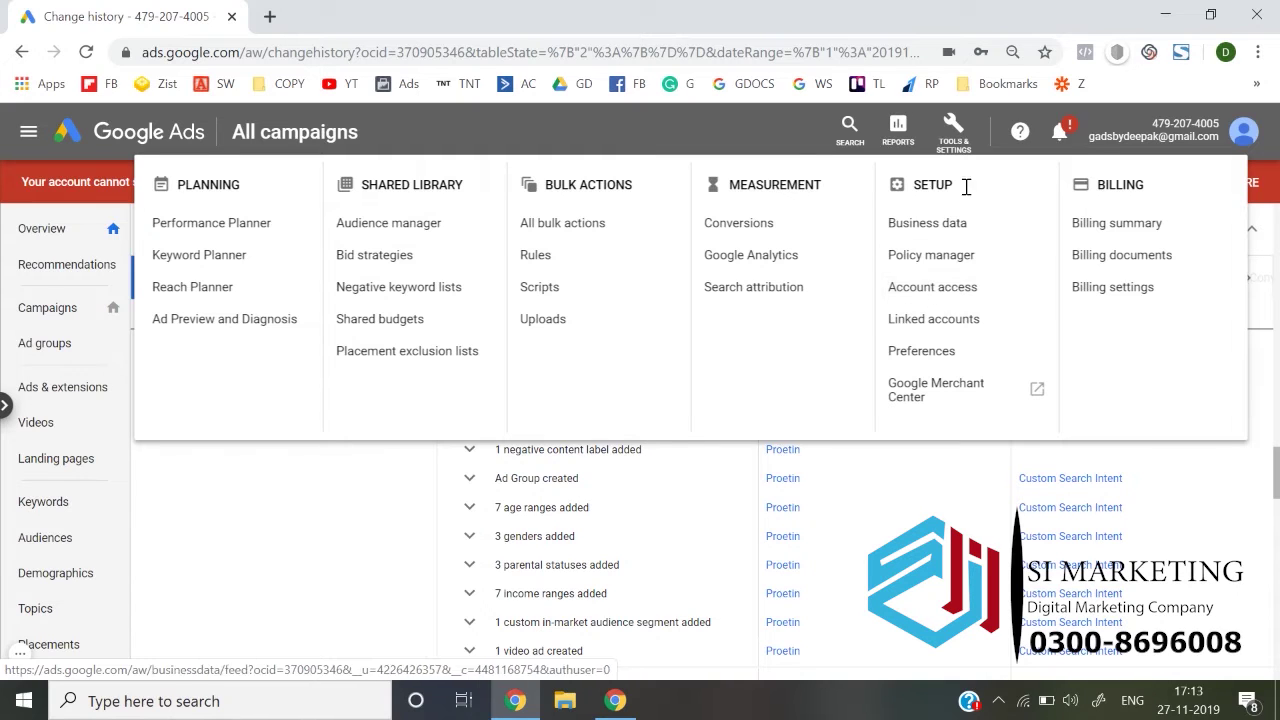
left_click(935, 293)
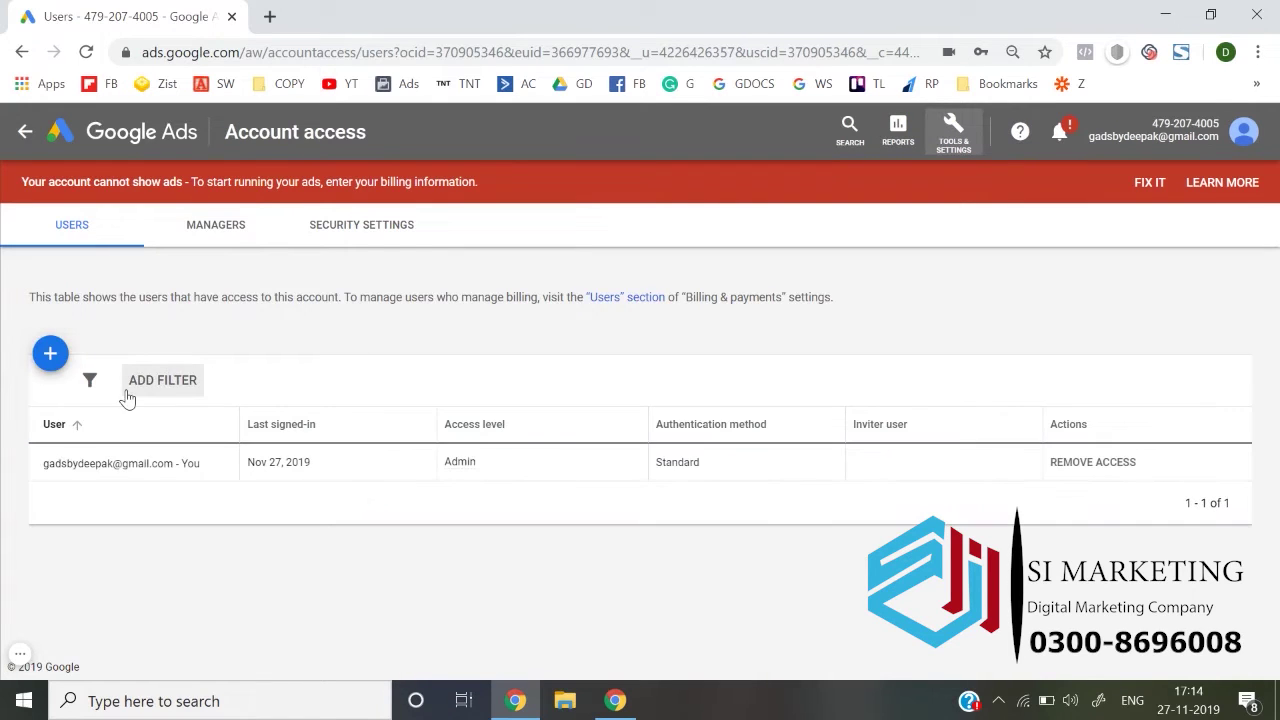
left_click(50, 354)
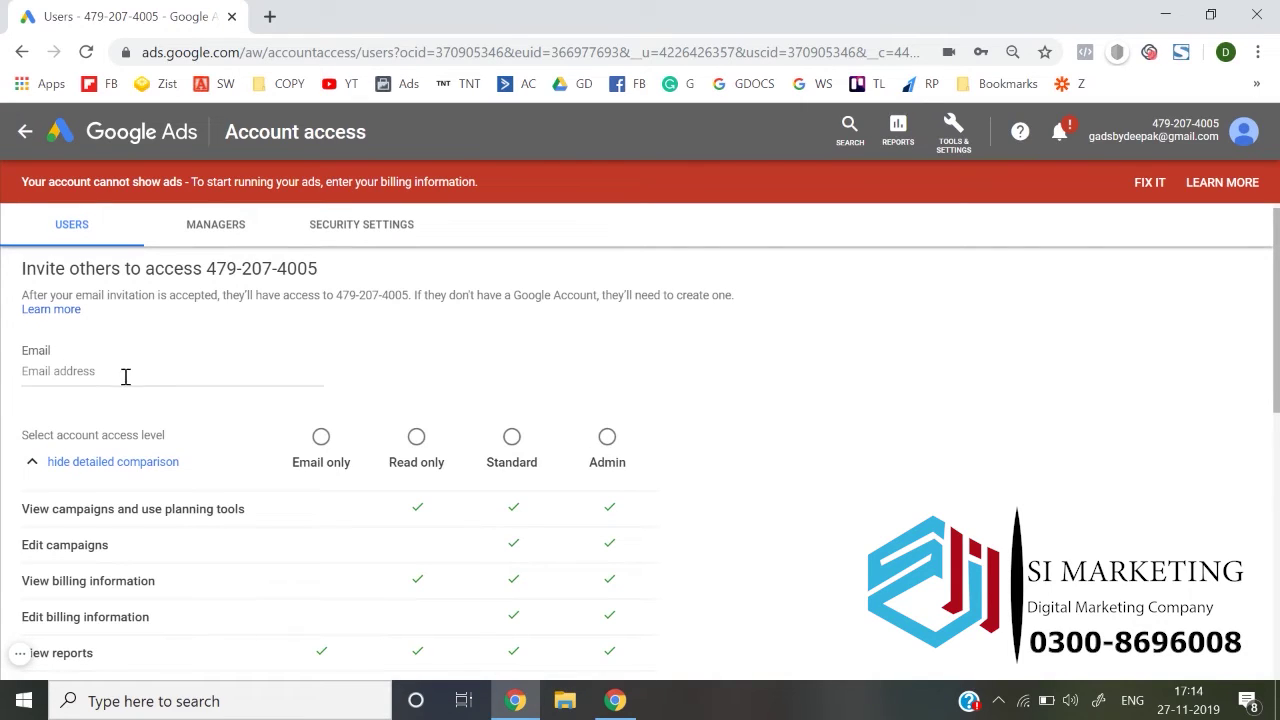
scroll(125, 380, "down", 1)
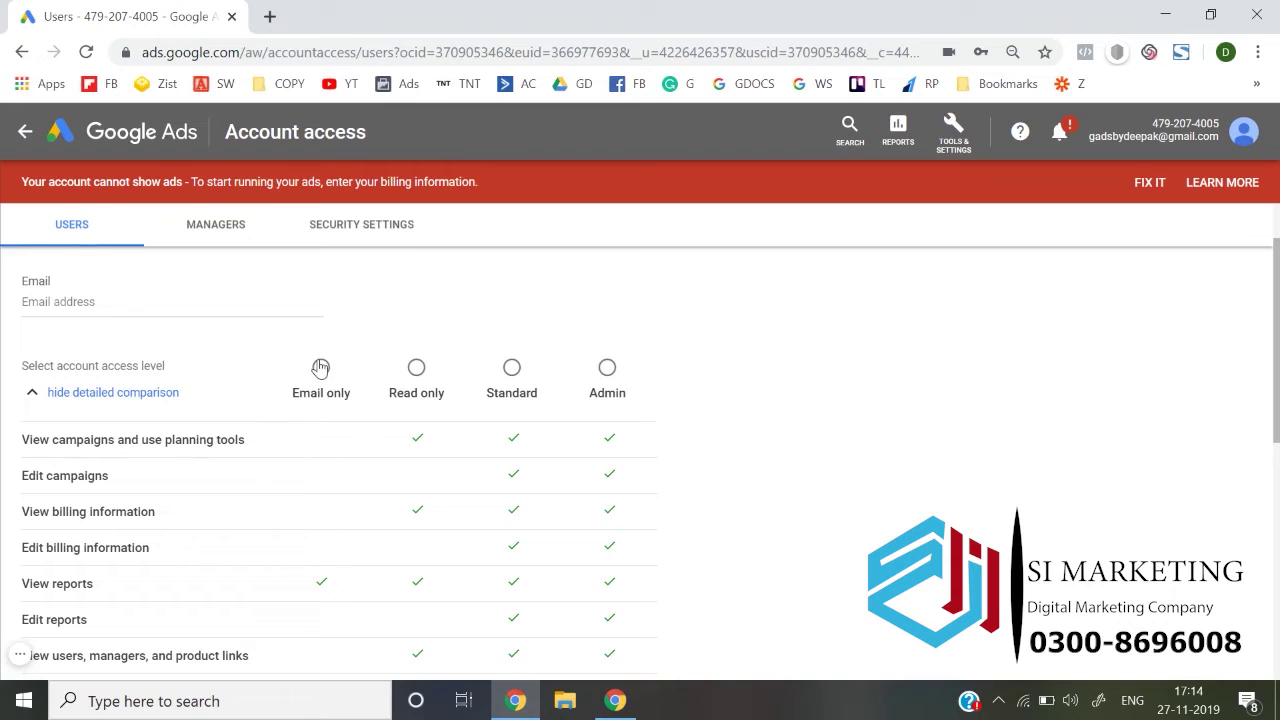
Select the Admin access level for the invitation and review its permissions
left_click(607, 368)
scroll(608, 374, "down", 4)
scroll(610, 370, "up", 1)
scroll(610, 372, "up", 5)
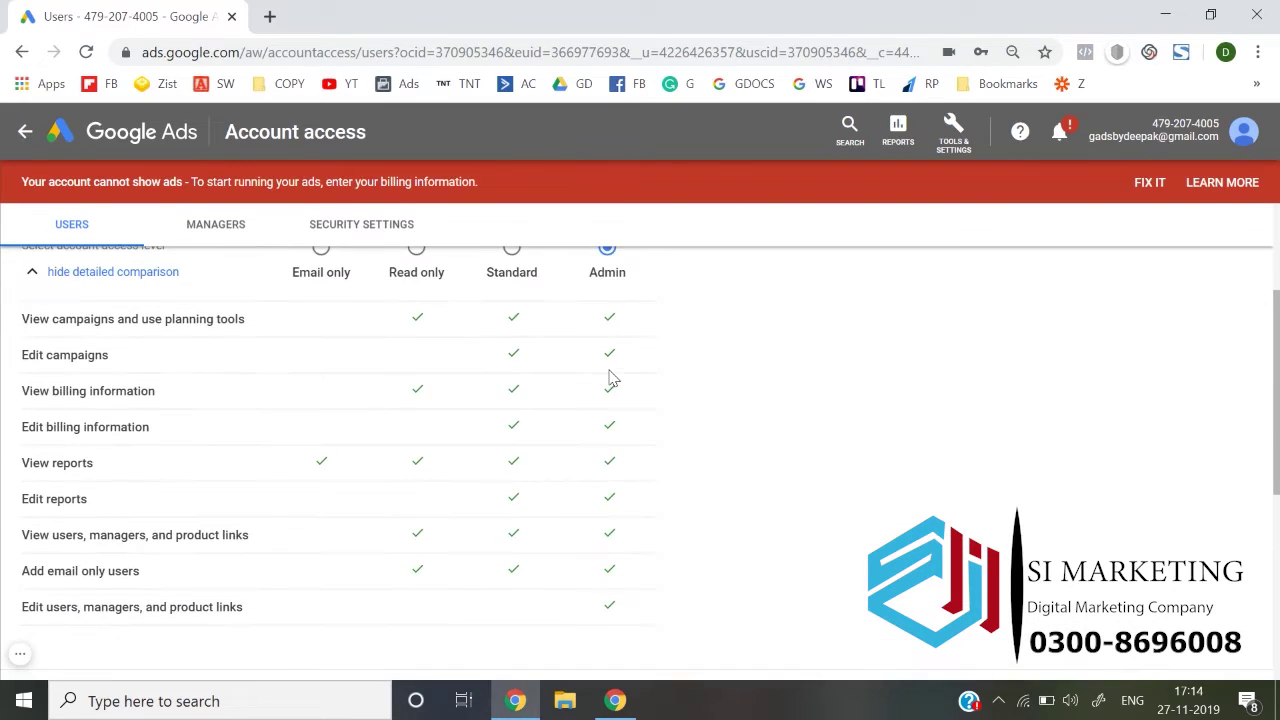
Set the invitation's access level to Standard and review the permissions it grants
left_click(513, 381)
scroll(519, 384, "down", 3)
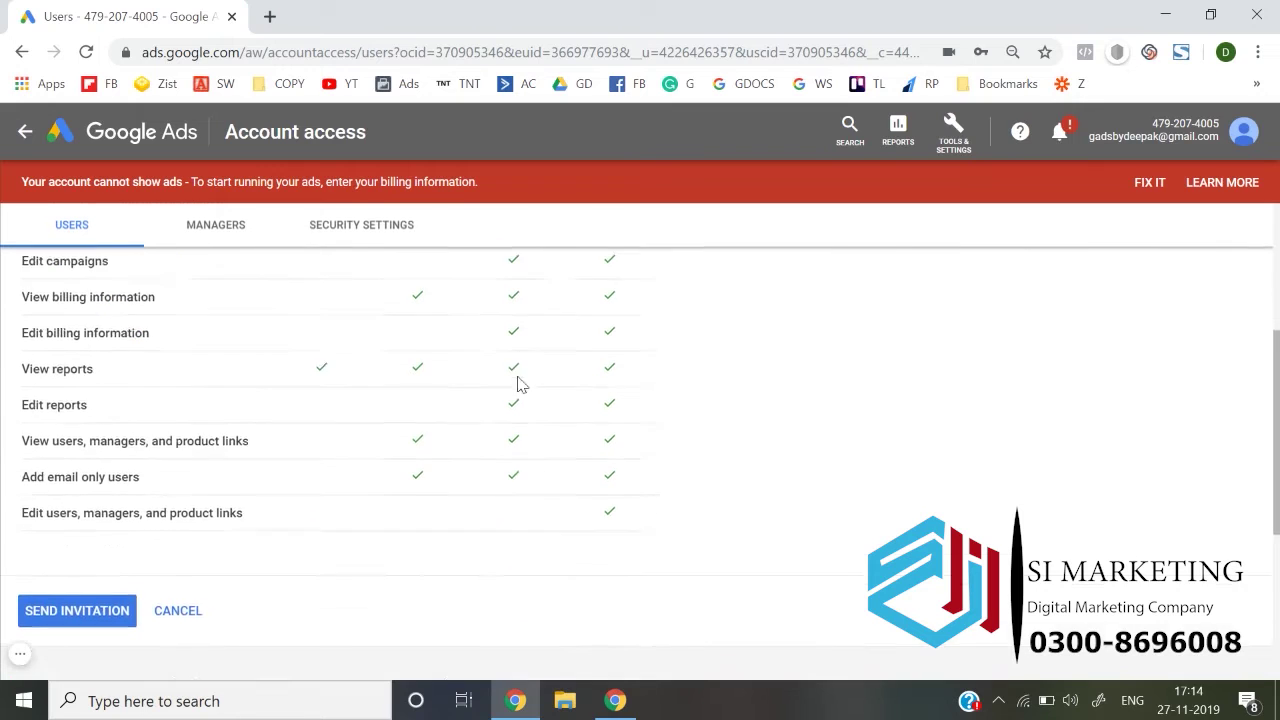
scroll(519, 438, "up", 3)
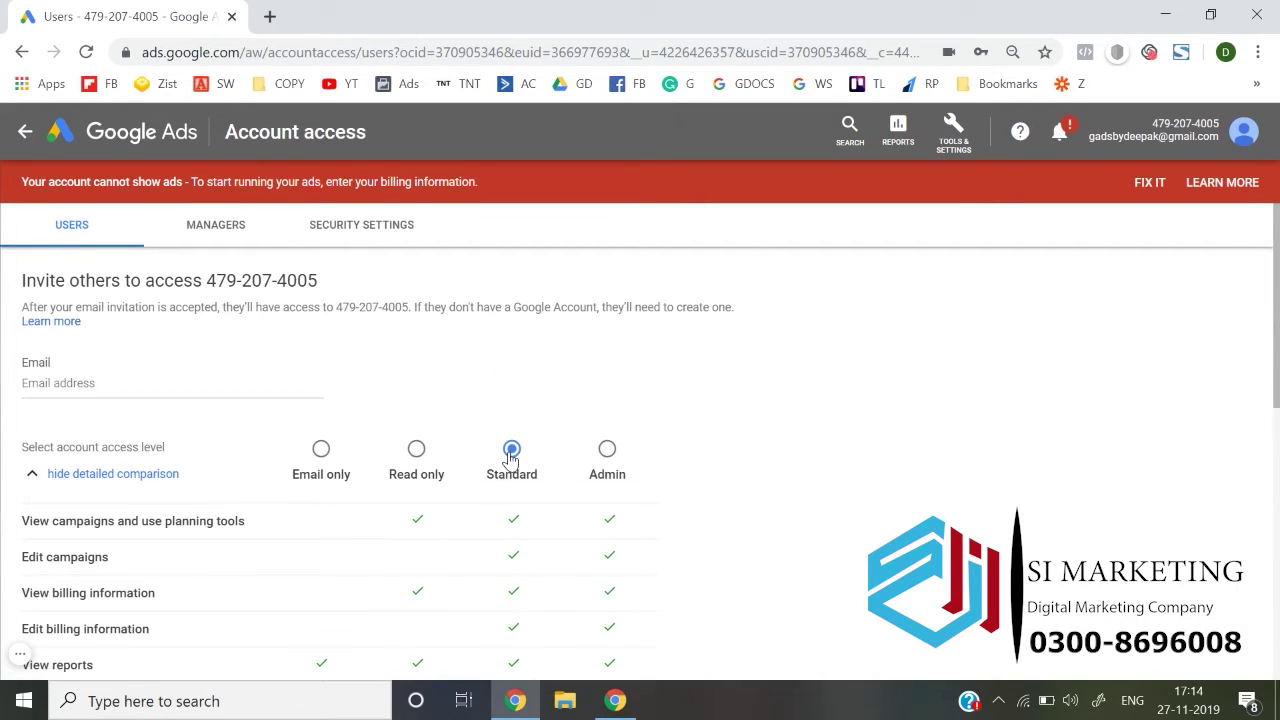
Select the Email only access level for the invitation and review its email subscription options
left_click(321, 472)
scroll(323, 475, "down", 1)
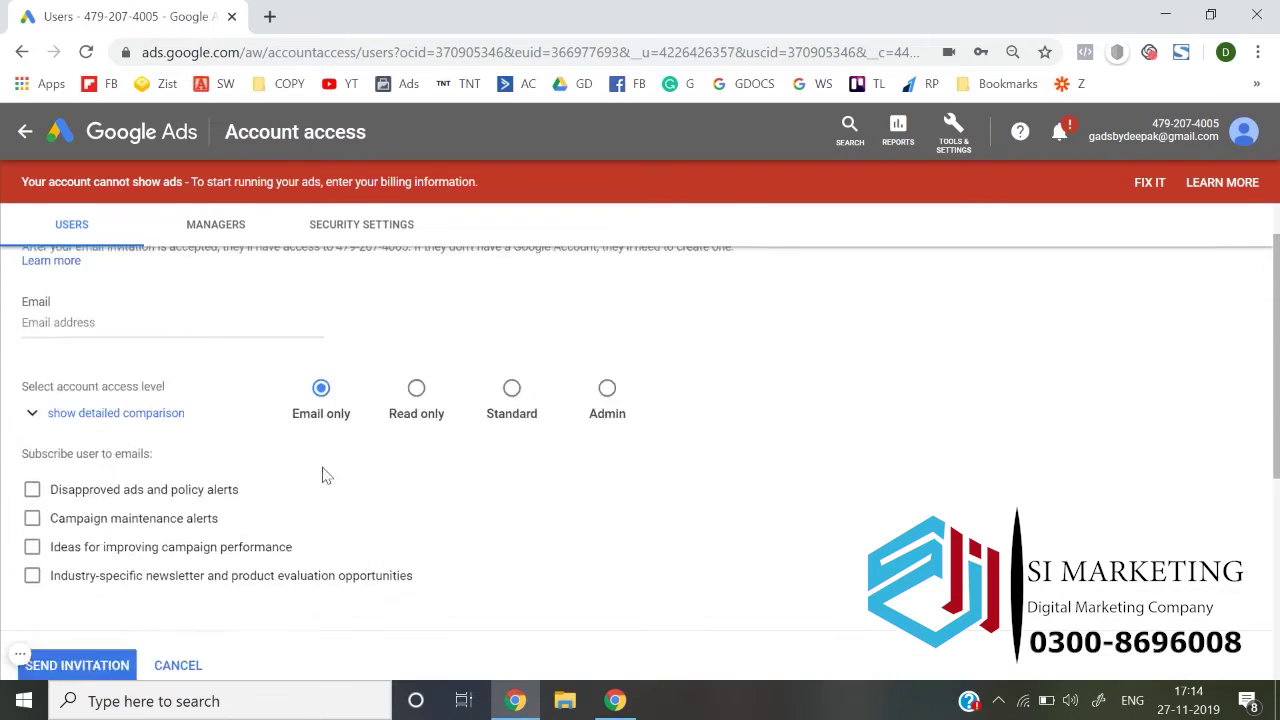
scroll(323, 475, "up", 1)
Select the Read only access level and review its permissions in the detailed comparison
left_click(430, 465)
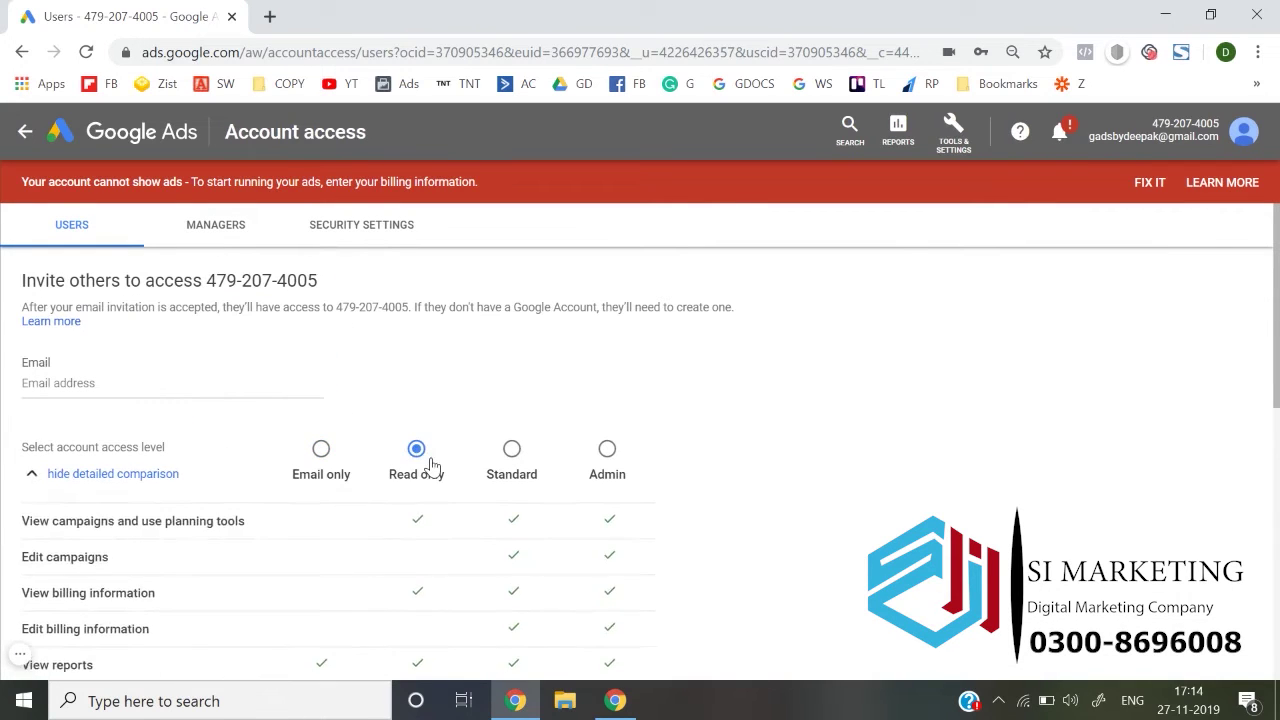
scroll(432, 465, "down", 2)
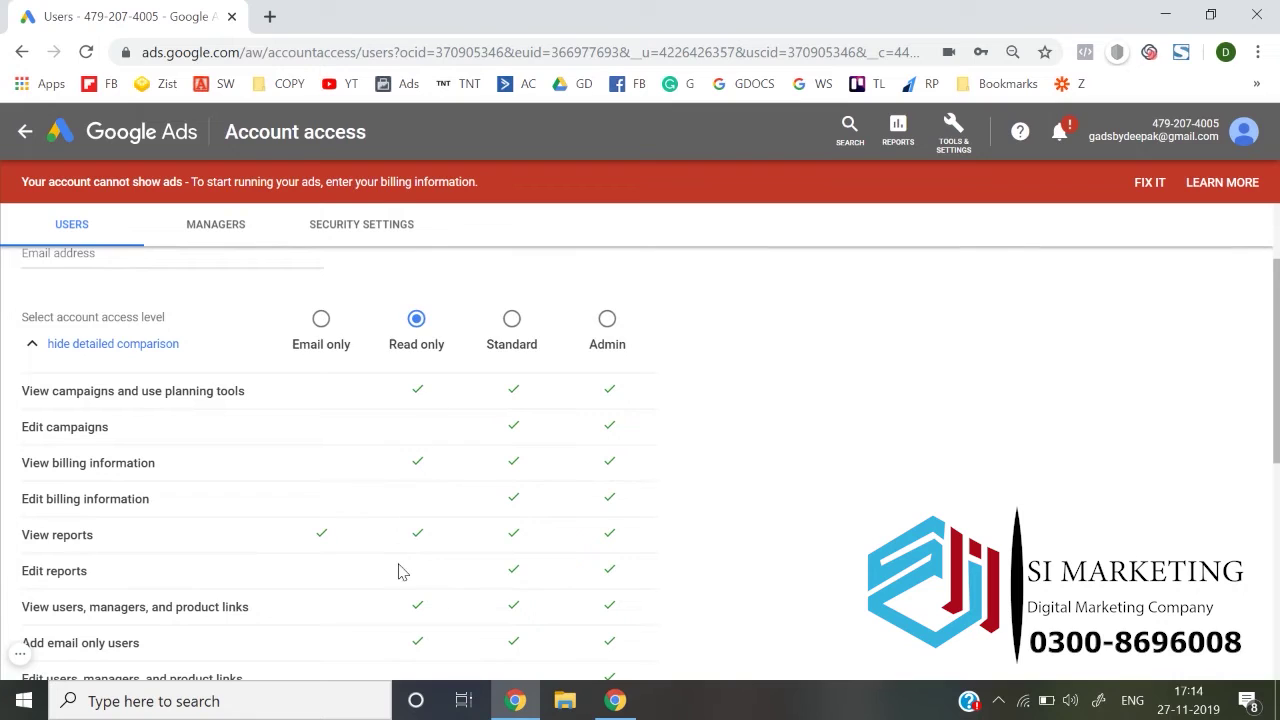
scroll(399, 571, "down", 1)
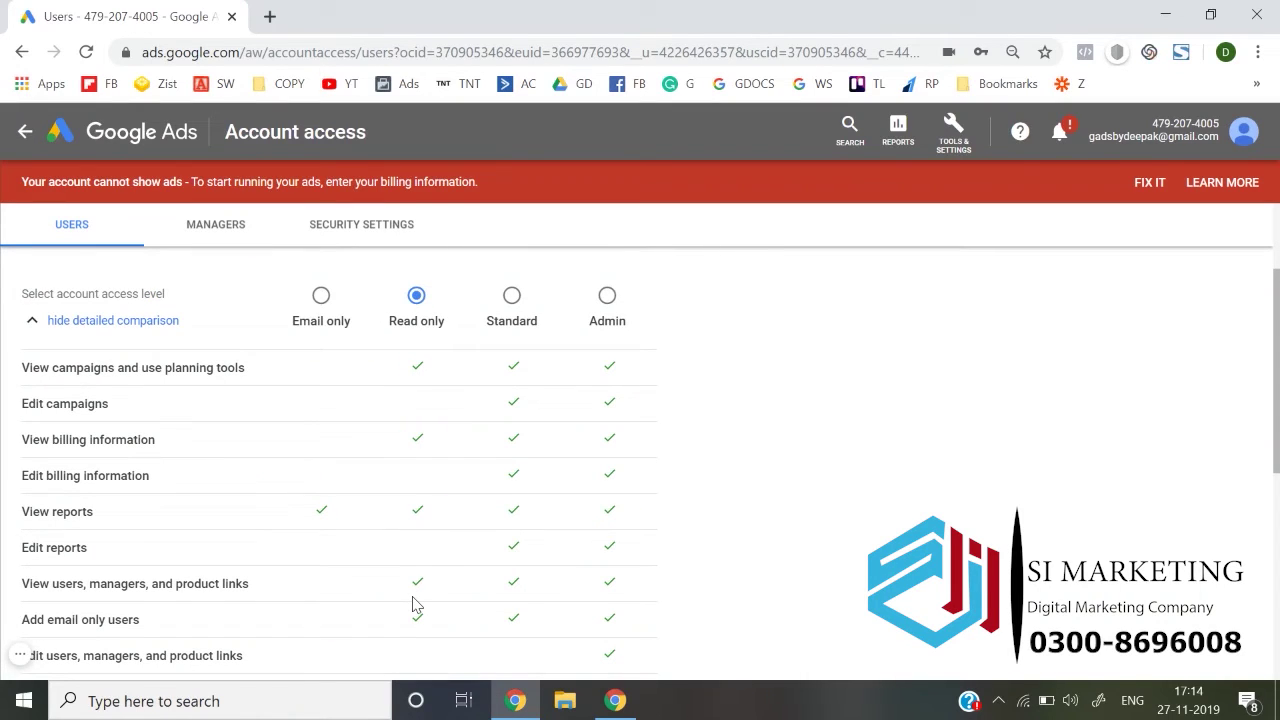
scroll(415, 604, "down", 2)
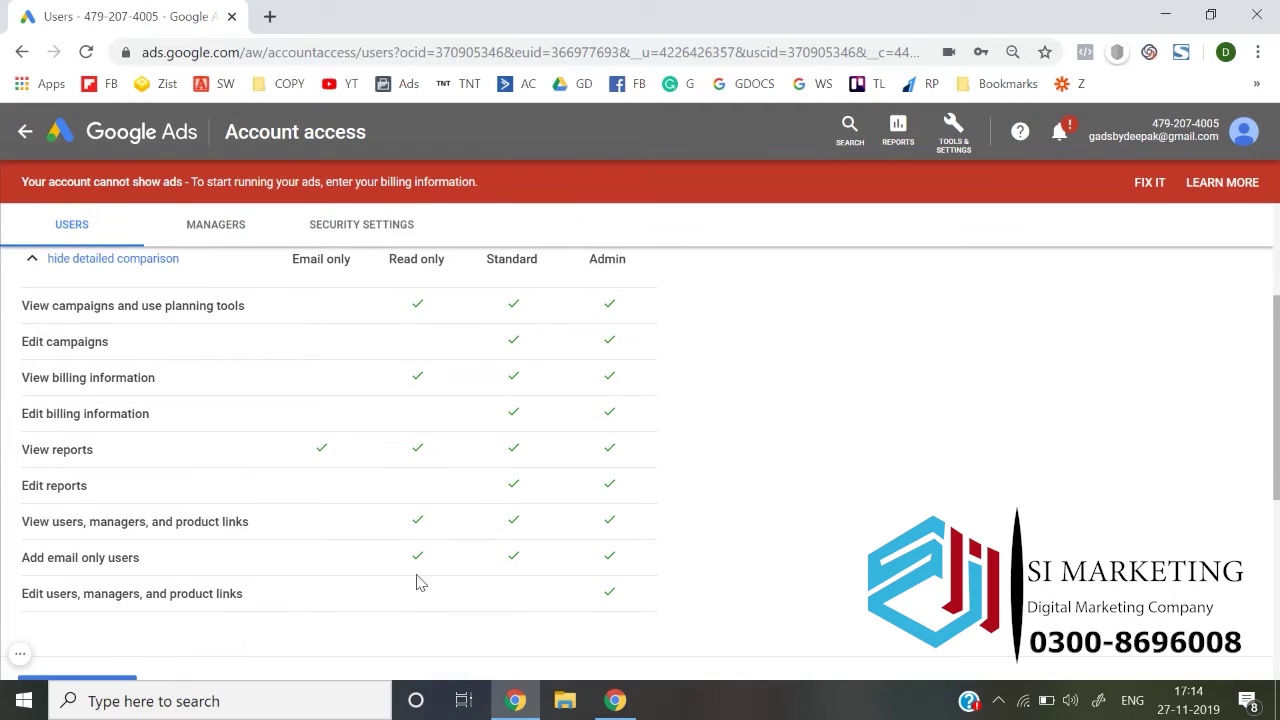
scroll(418, 563, "up", 2)
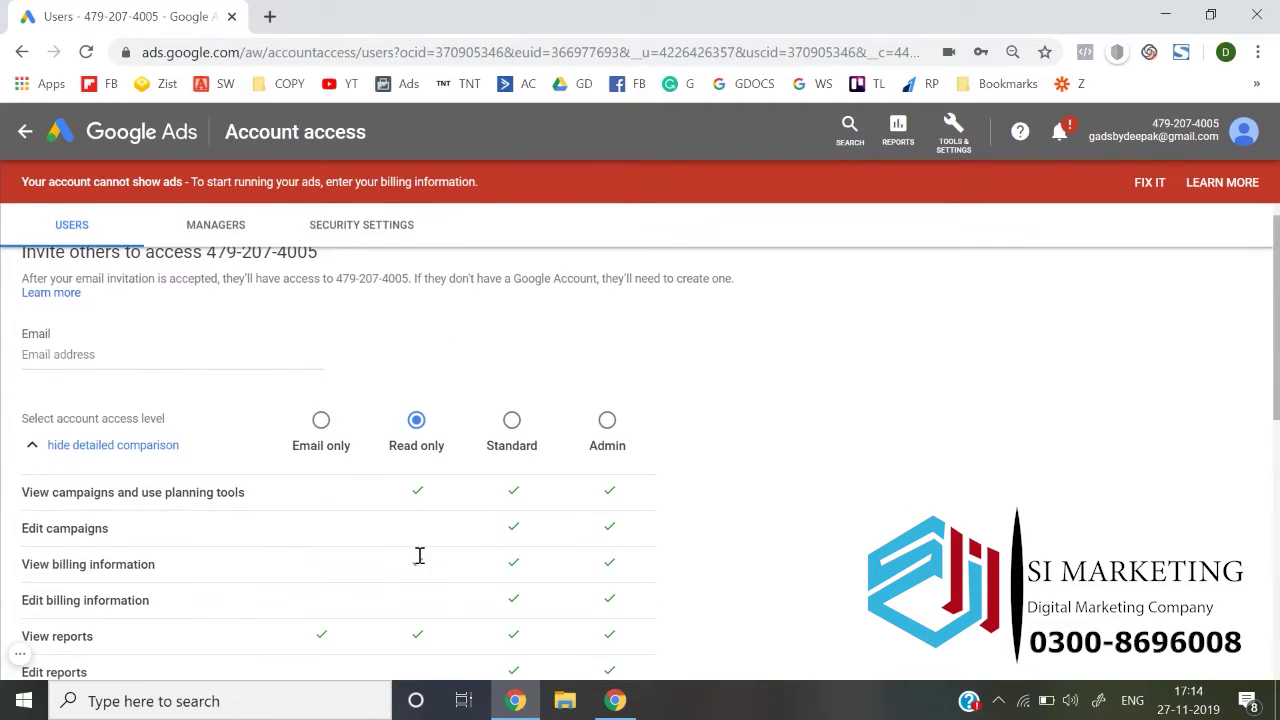
Set the access level back to Standard and review the rest of the invitation form, including its email field
left_click(518, 436)
scroll(521, 436, "down", 2)
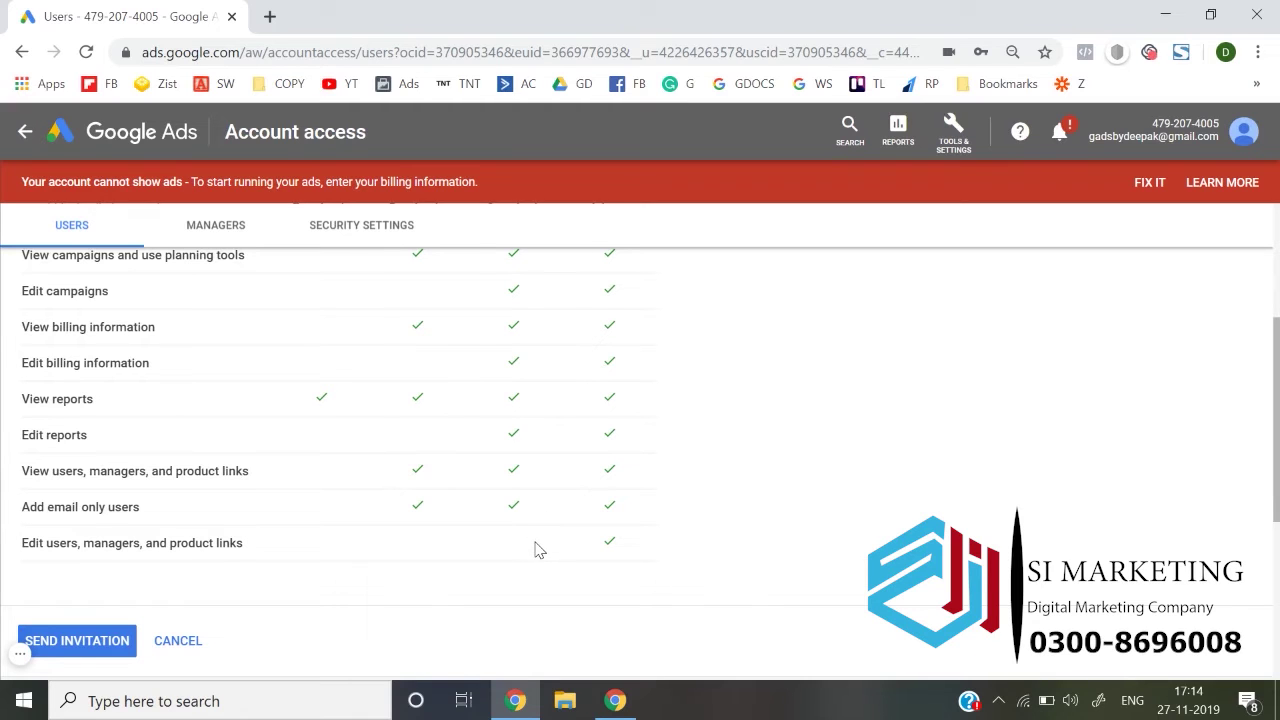
scroll(534, 546, "up", 3)
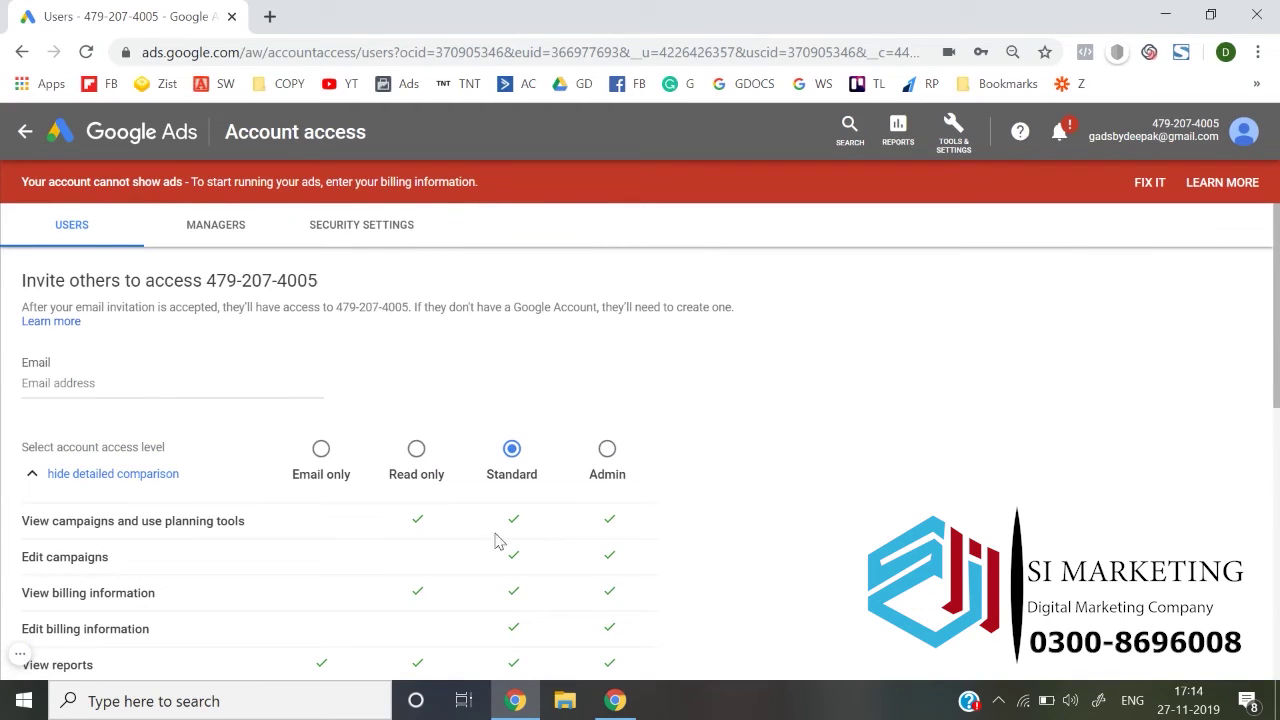
left_click(133, 390)
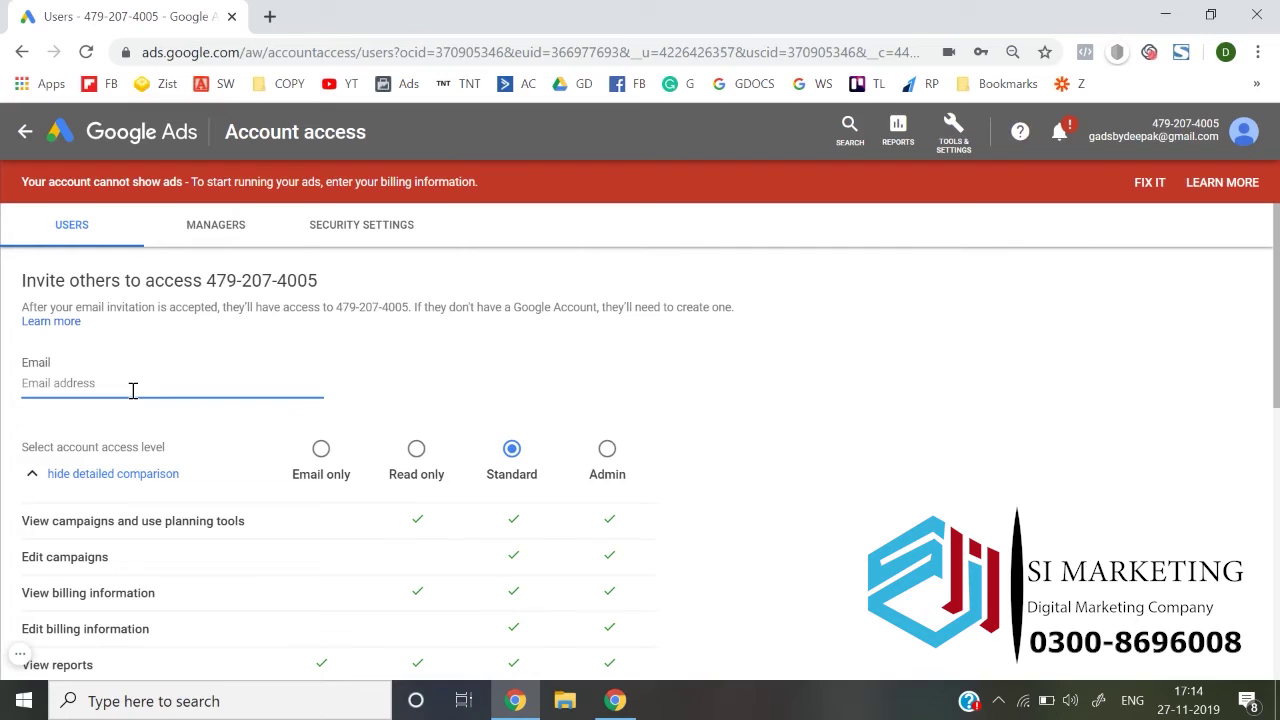
scroll(780, 328, "down", 3)
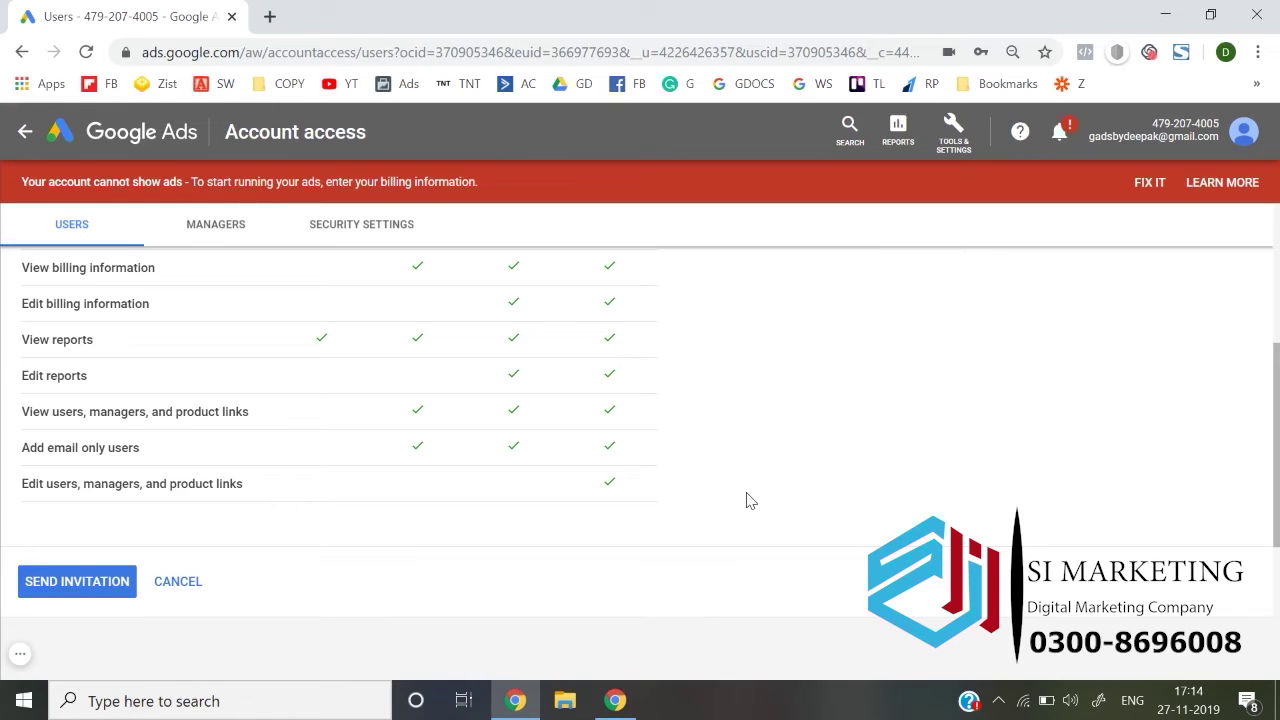
scroll(746, 500, "up", 5)
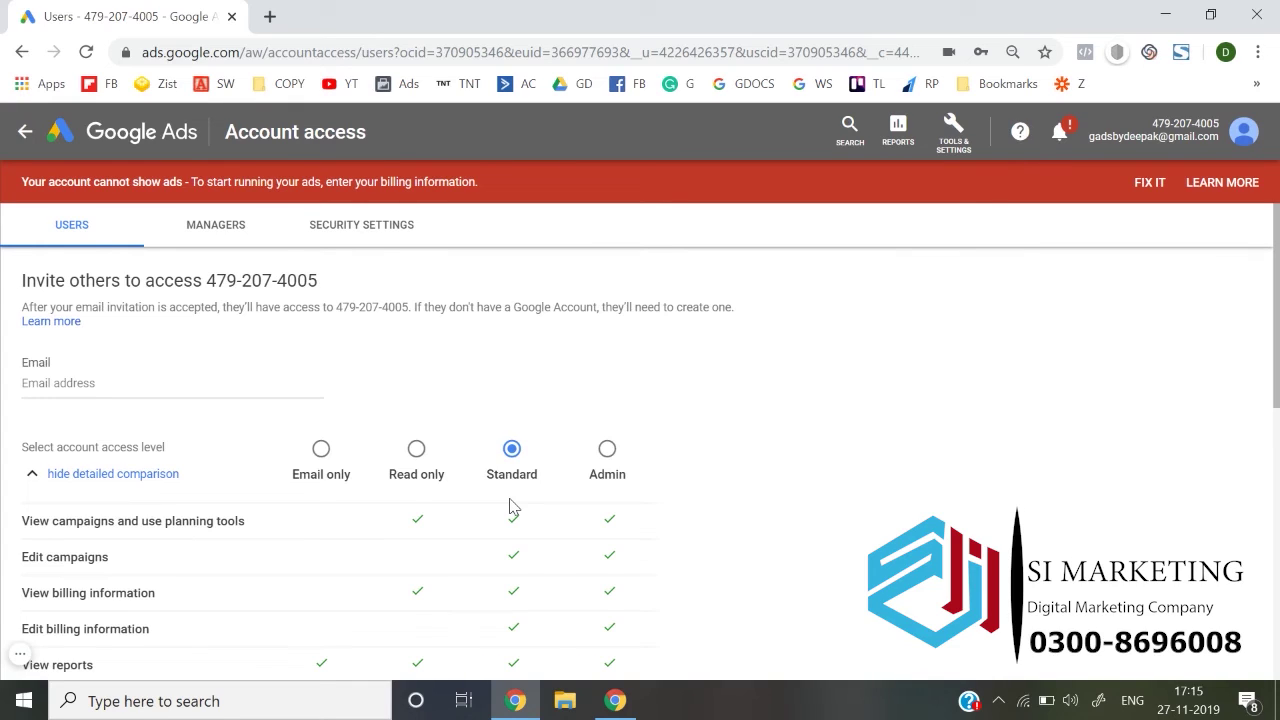
Leave the invitation without sending it and reopen the change history to examine the entries down to mid-November 2019
left_click(25, 135)
scroll(62, 560, "down", 3)
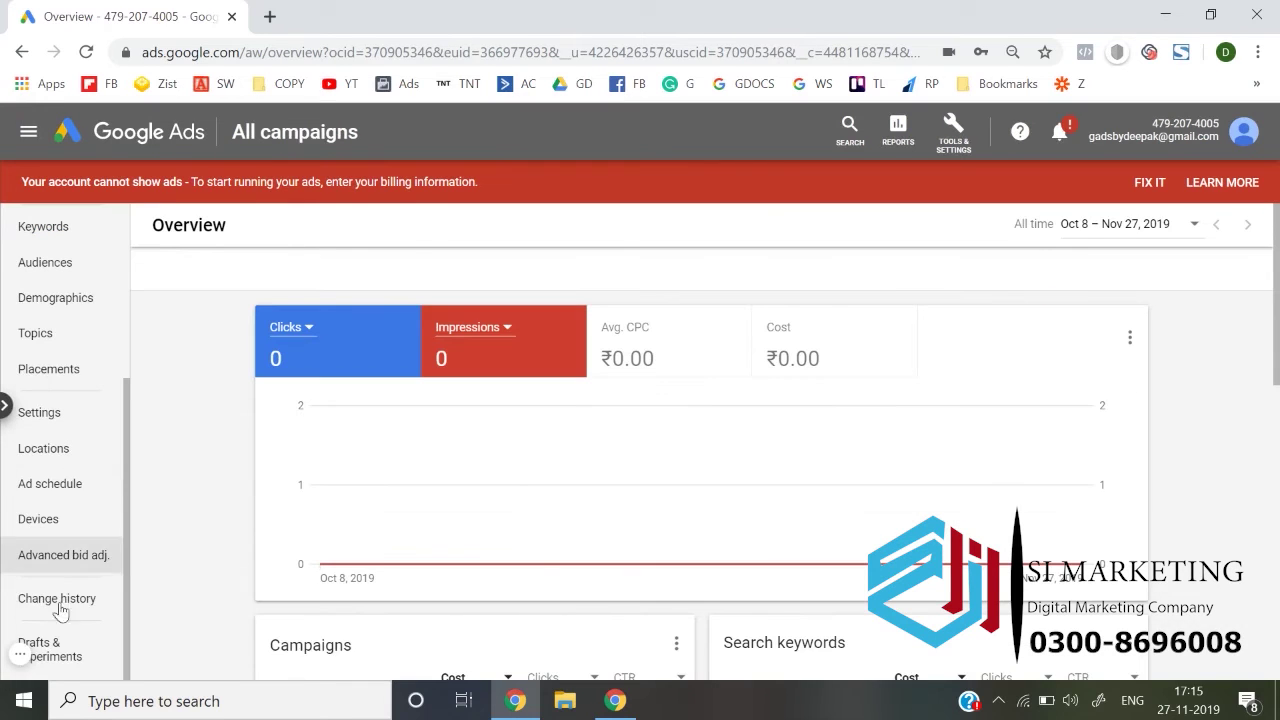
left_click(62, 606)
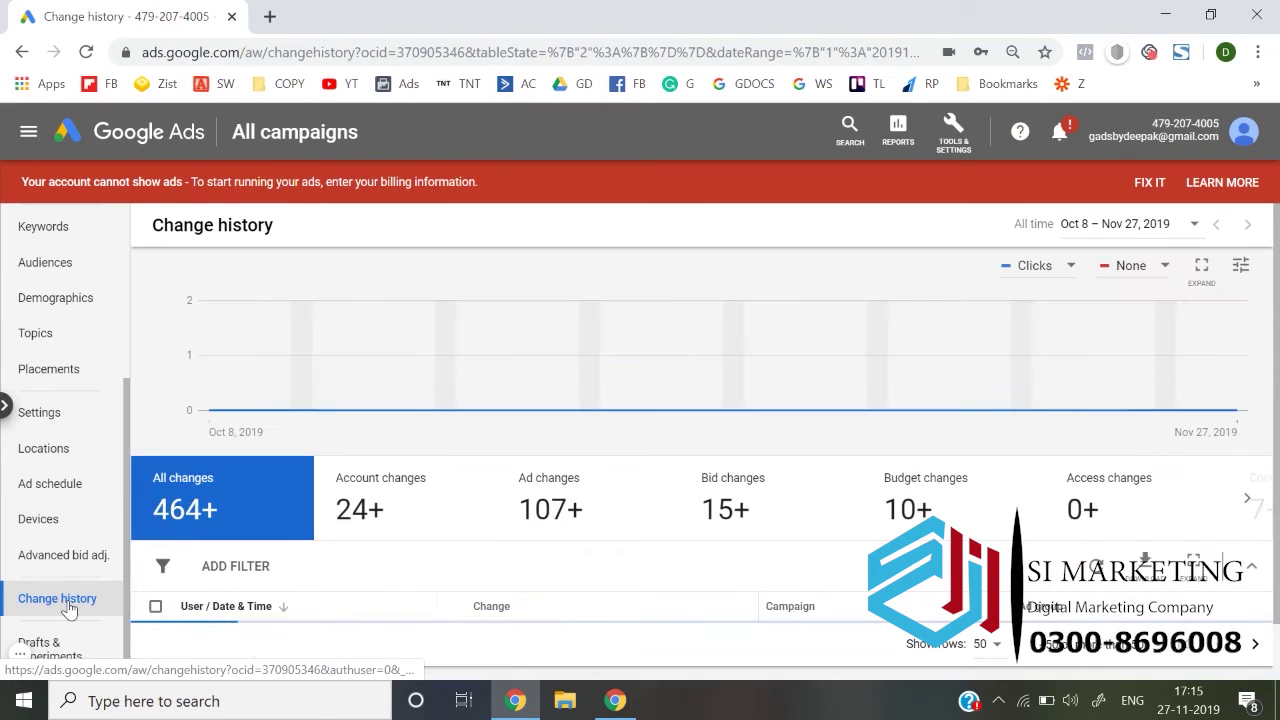
scroll(531, 594, "down", 1)
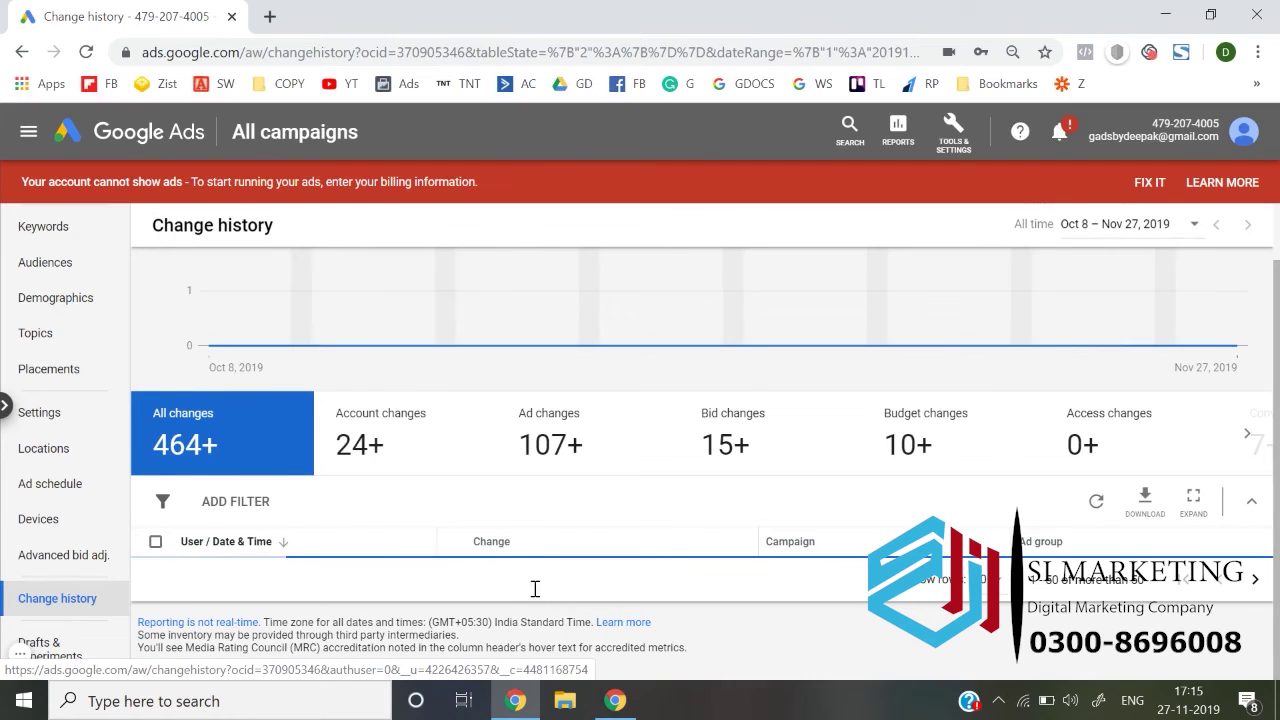
scroll(535, 589, "down", 1)
scroll(535, 589, "down", 15)
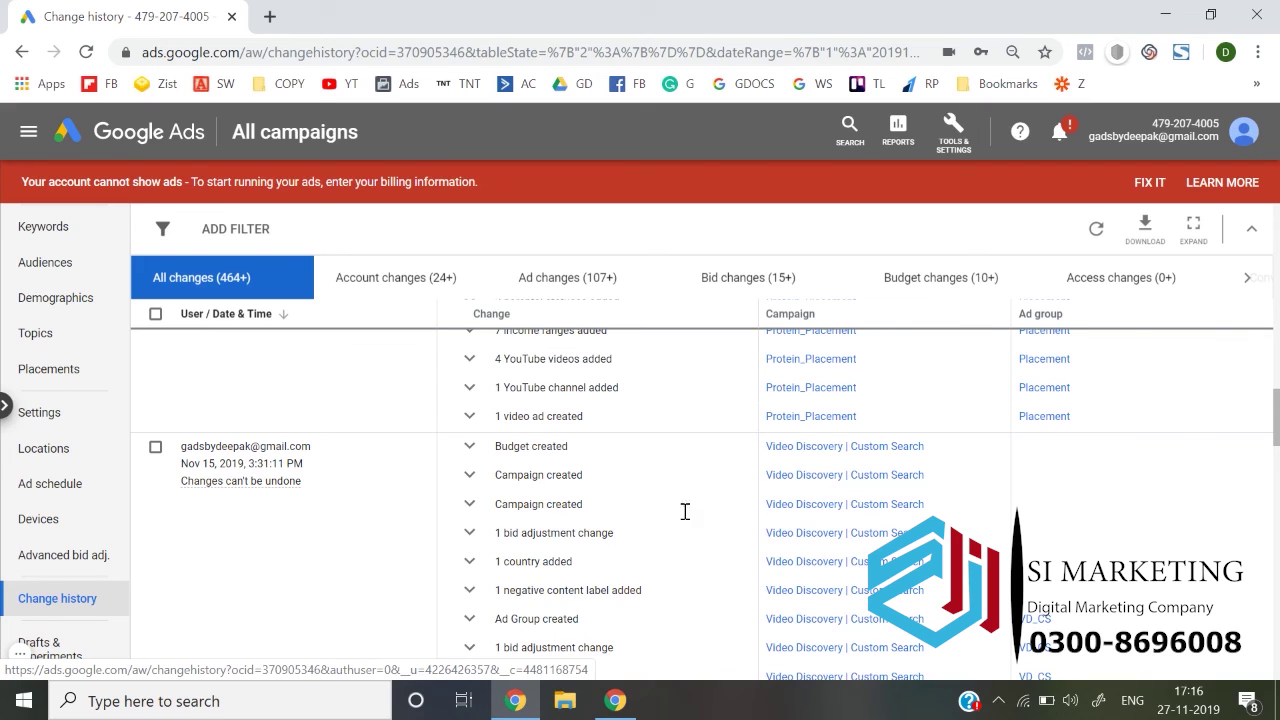
left_click(955, 140)
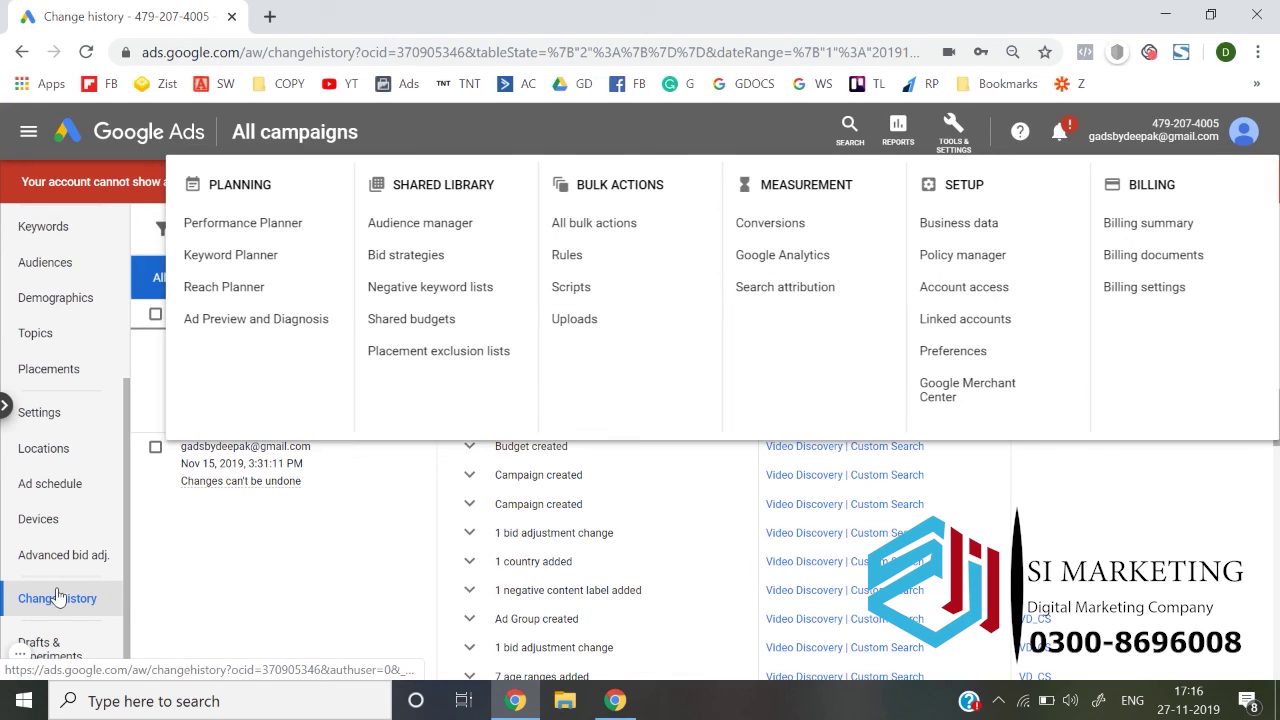
left_click(210, 619)
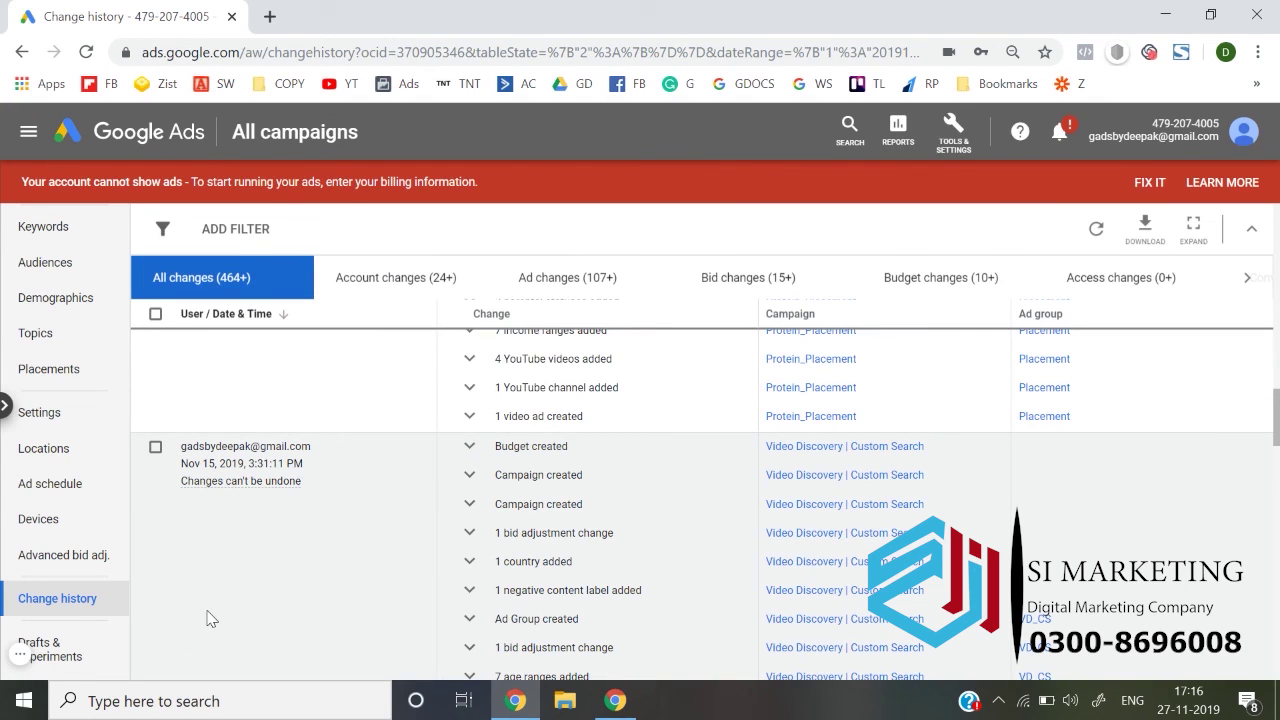